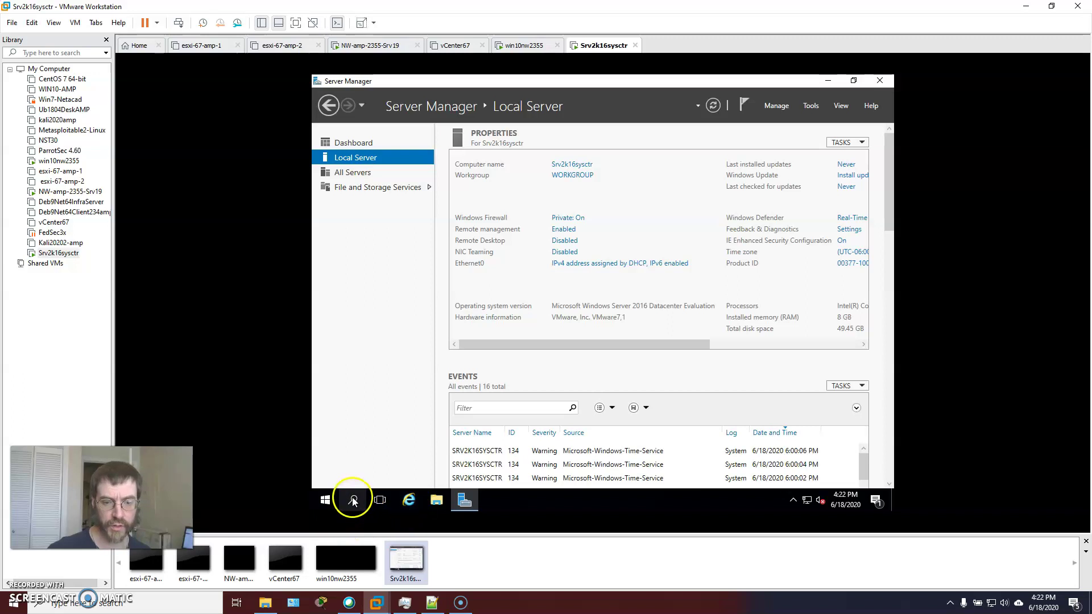
Launch Windows PowerShell from the Start menu and run whoami to show the signed-in user
{"action": "left_click", "coordinate": [325, 499]}
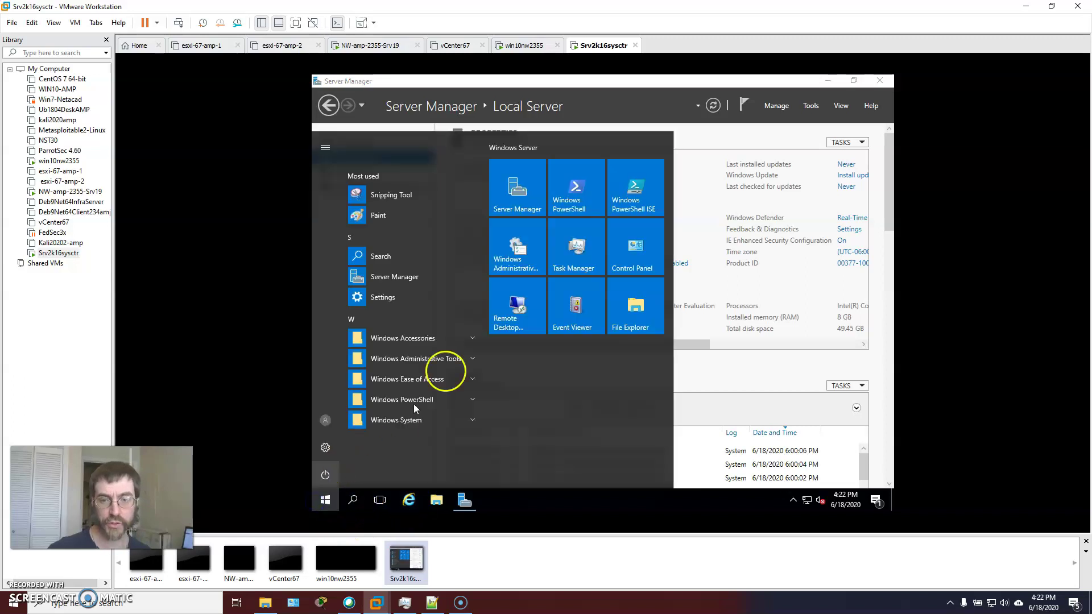
{"action": "left_click", "coordinate": [596, 193]}
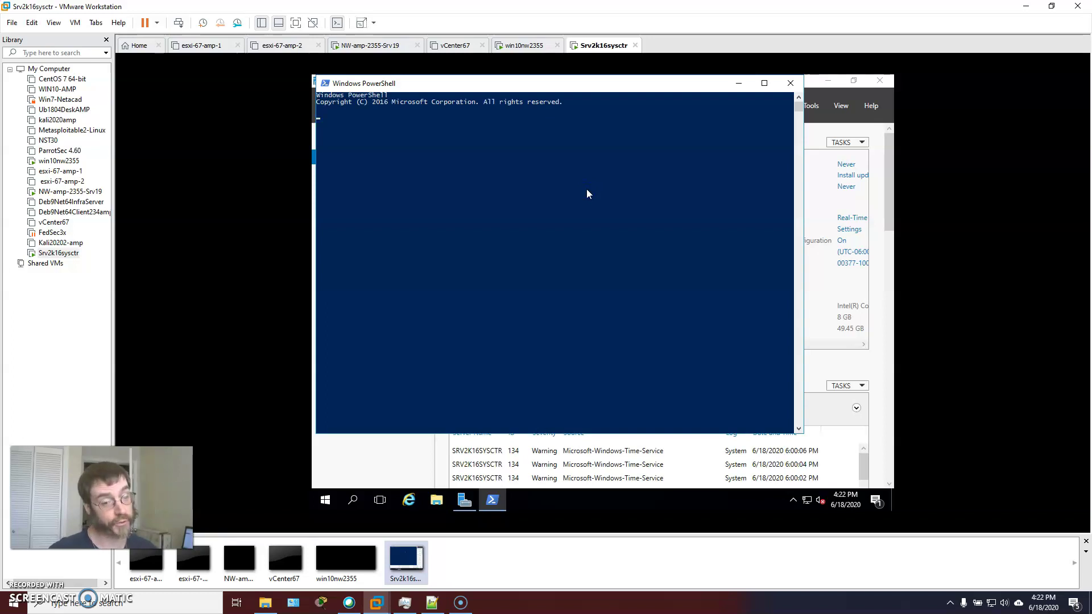
{"action": "type", "text": "whami"}
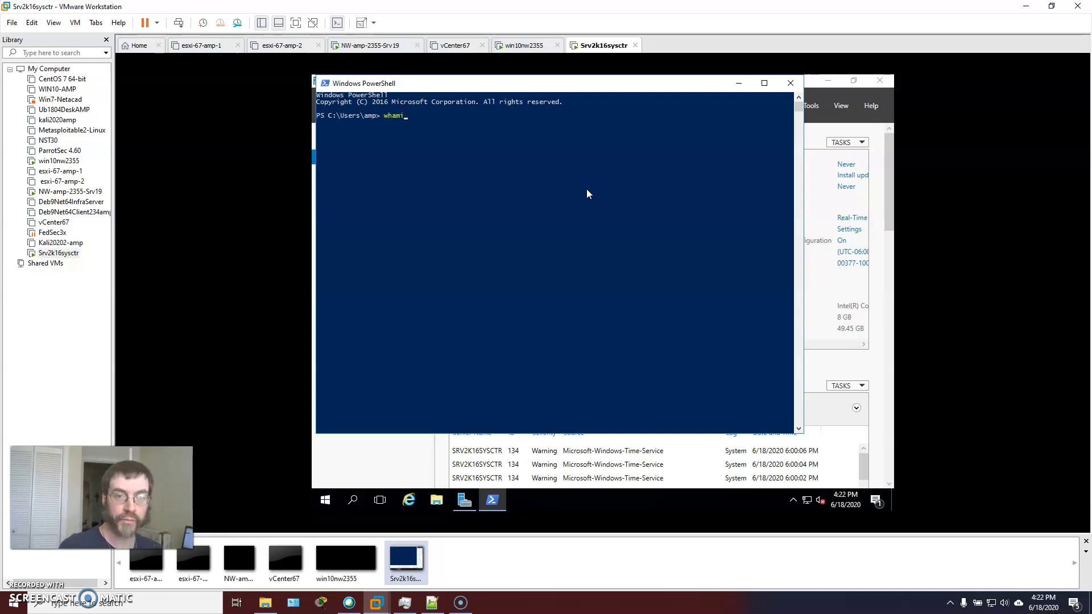
{"action": "key", "text": "BackSpace"}
{"action": "key", "text": "BackSpace"}
{"action": "key", "text": "BackSpace"}
{"action": "type", "text": "oami"}
{"action": "key", "text": "Return"}
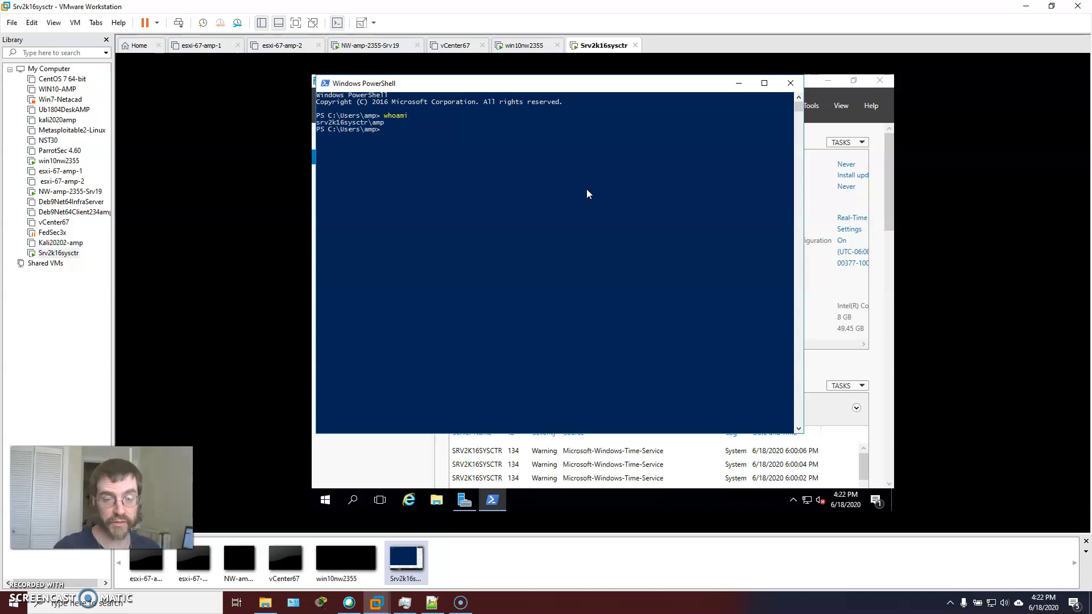
Show account details with net user for your account and for Administrator, then minimize the console
{"action": "type", "text": "net user amp"}
{"action": "key", "text": "Return"}
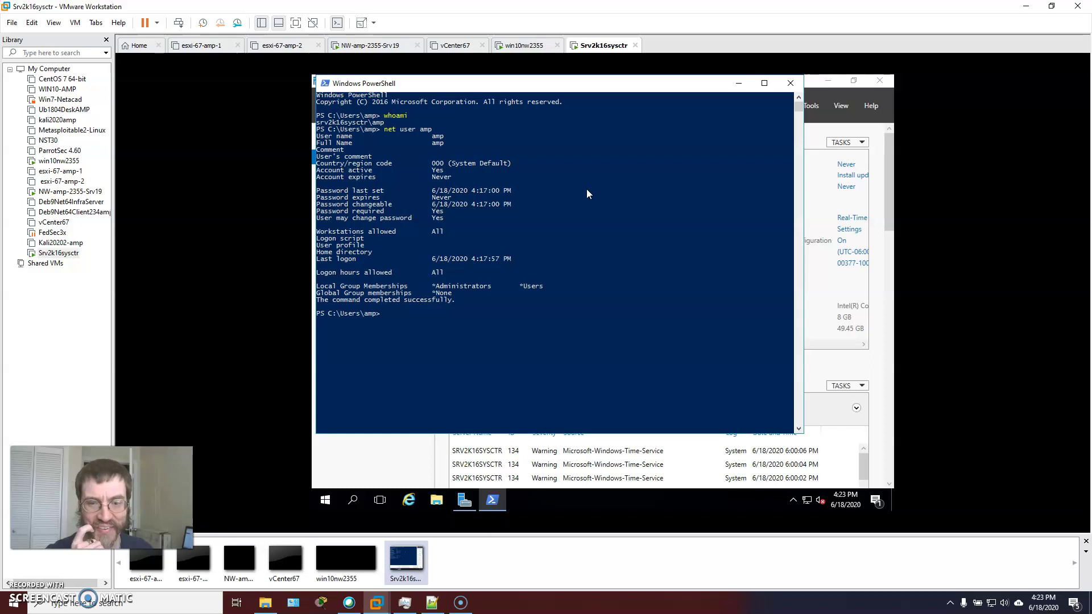
{"action": "key", "text": "Up"}
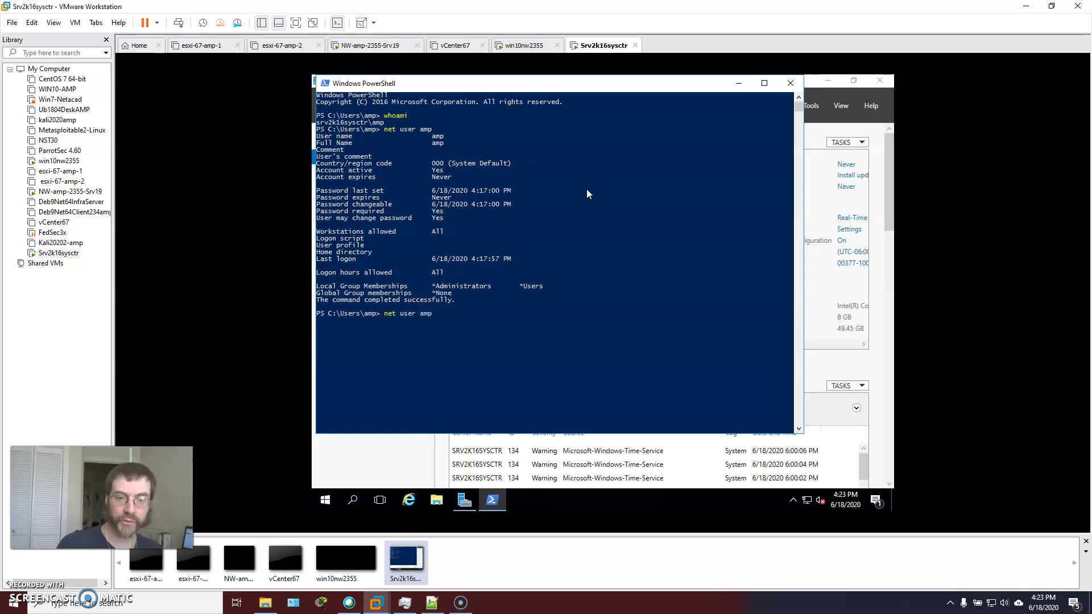
{"action": "type", "text": "Administrator"}
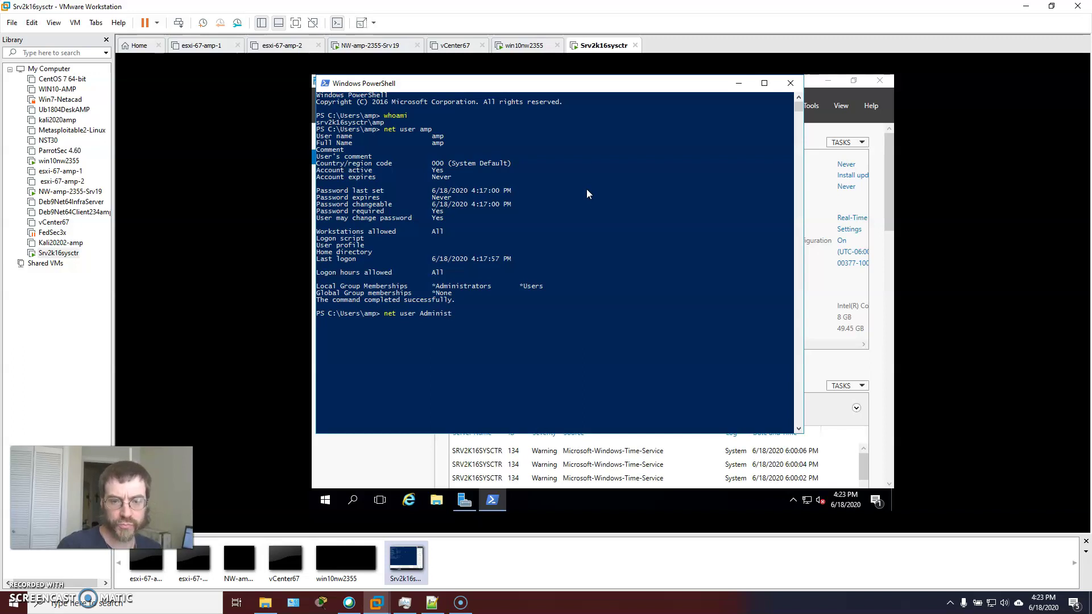
{"action": "key", "text": "Return"}
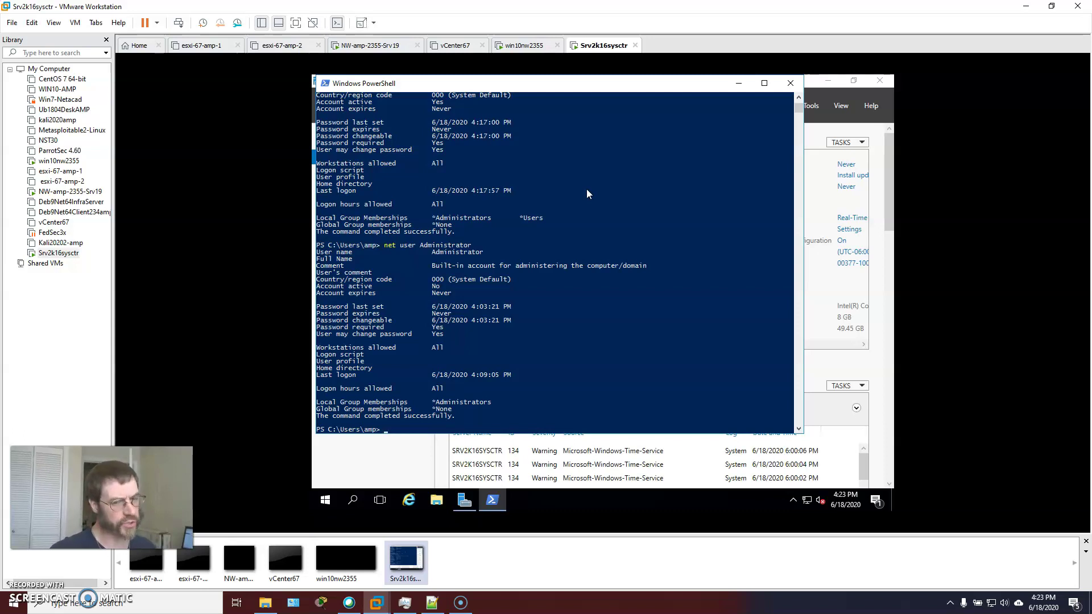
{"action": "left_click", "coordinate": [739, 83]}
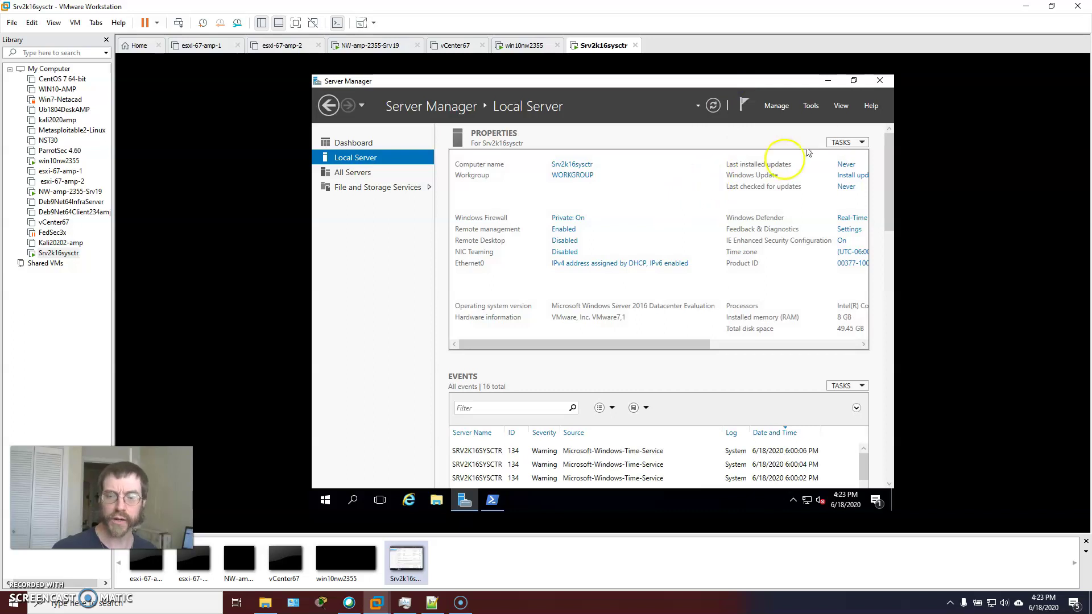
Start Manage > Add Roles and Features and keep 'Role-based or feature-based installation' selected
{"action": "left_click", "coordinate": [807, 107]}
{"action": "left_click", "coordinate": [777, 107]}
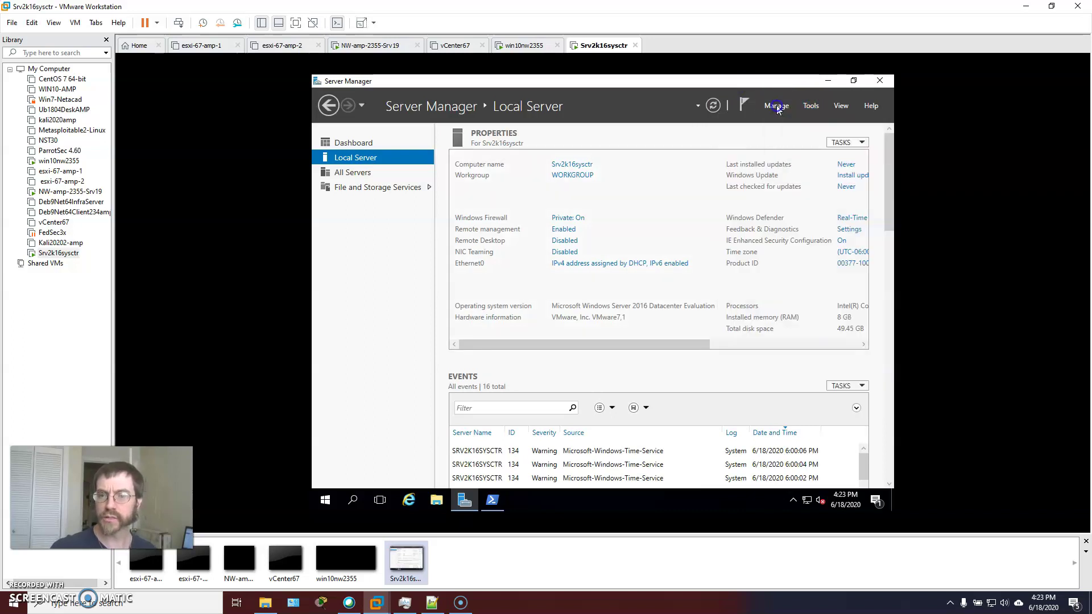
{"action": "left_click", "coordinate": [792, 121]}
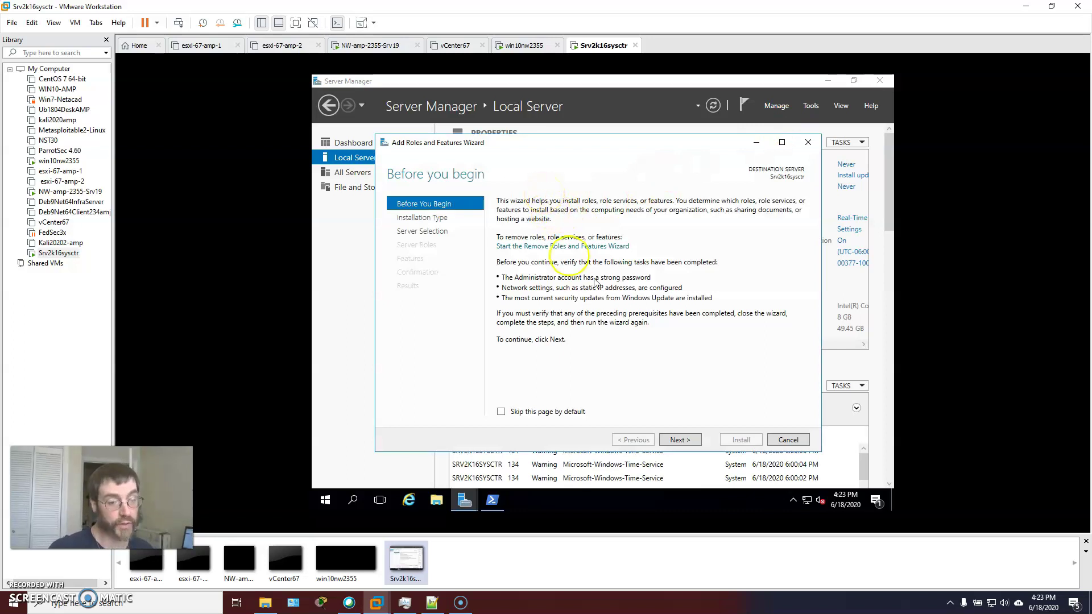
{"action": "left_click", "coordinate": [681, 439]}
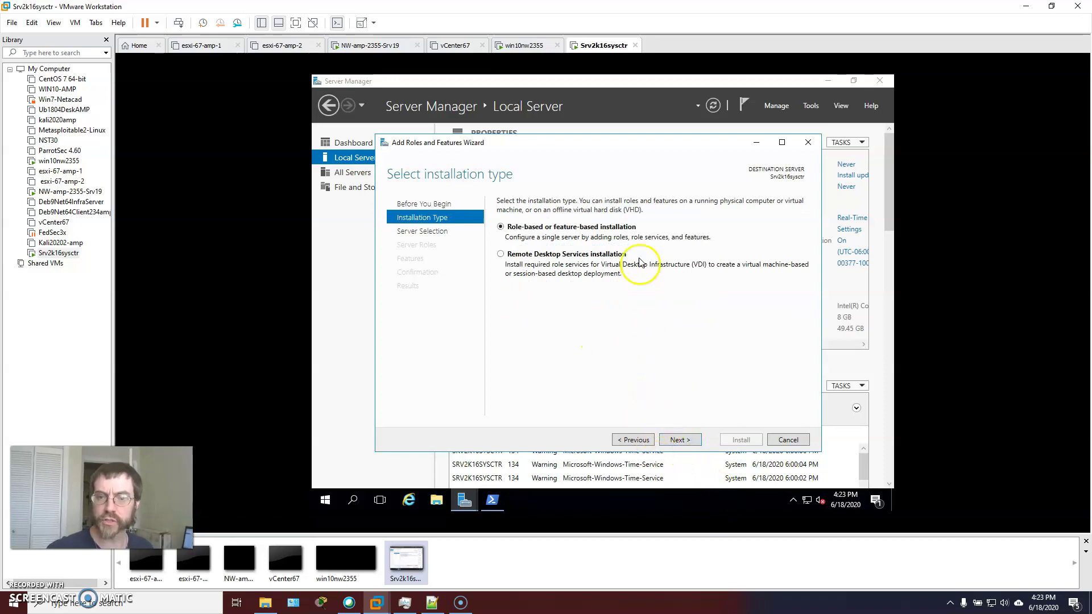
{"action": "left_click", "coordinate": [628, 222]}
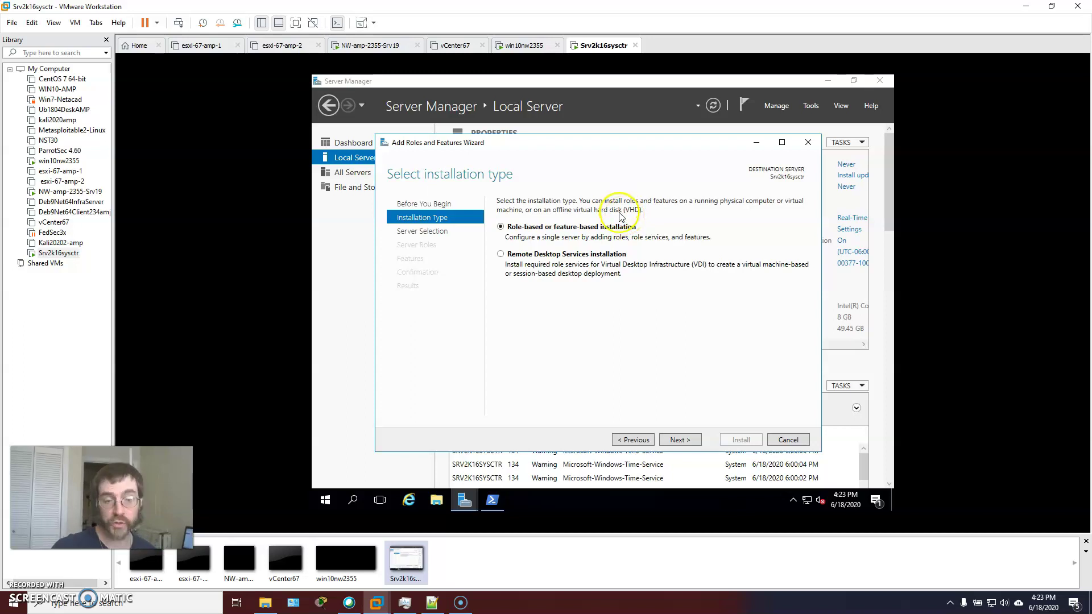
{"action": "left_click", "coordinate": [619, 223]}
{"action": "left_click", "coordinate": [617, 265]}
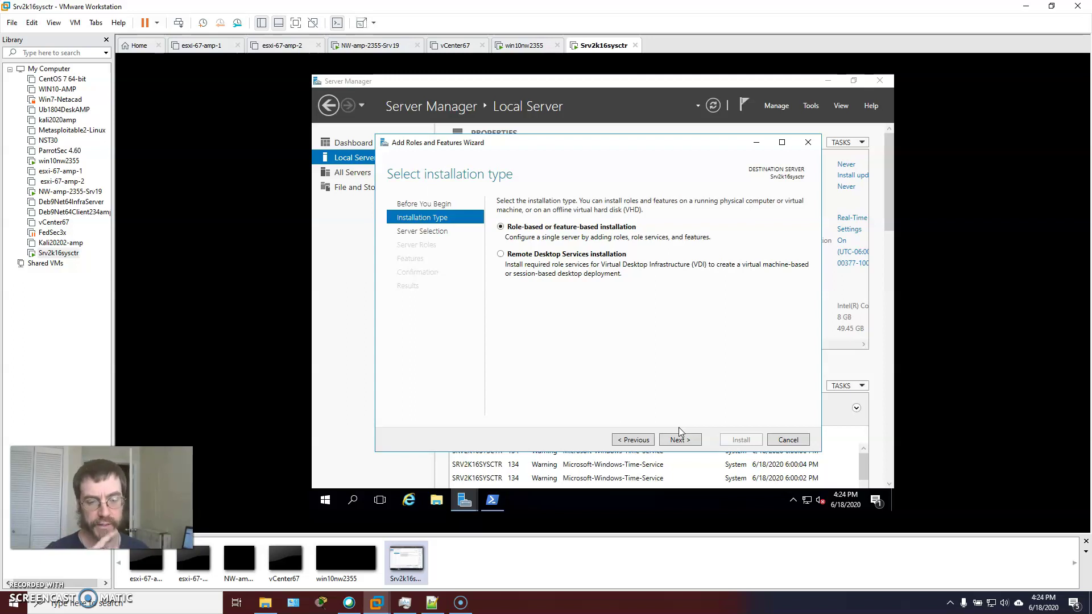
Accept this server as the destination, then tick Hyper-V and add its required management tools
{"action": "left_click", "coordinate": [681, 439]}
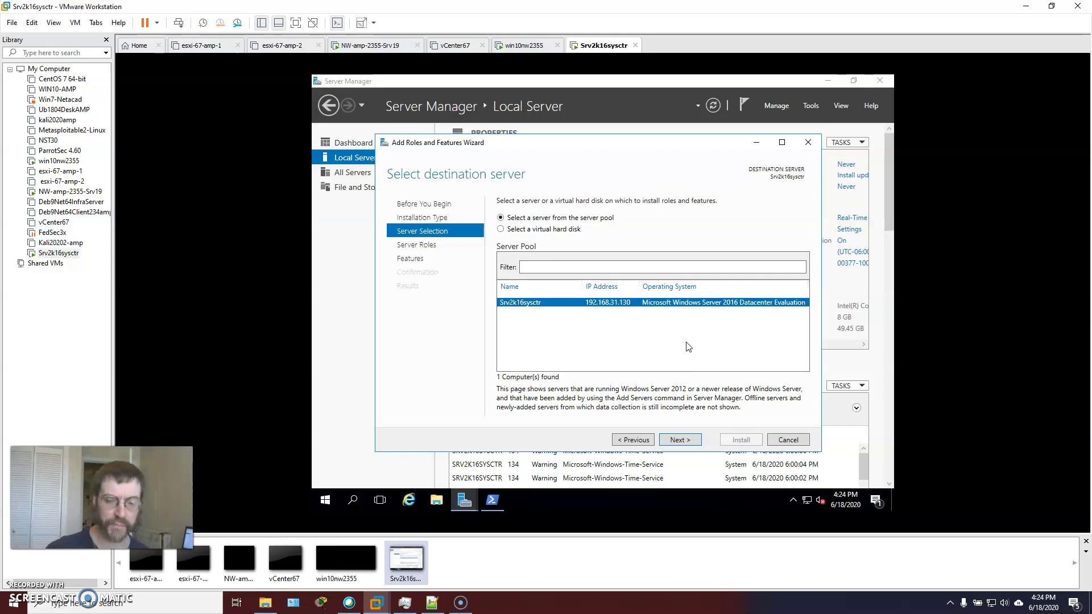
{"action": "left_click", "coordinate": [680, 441]}
{"action": "left_click", "coordinate": [516, 337]}
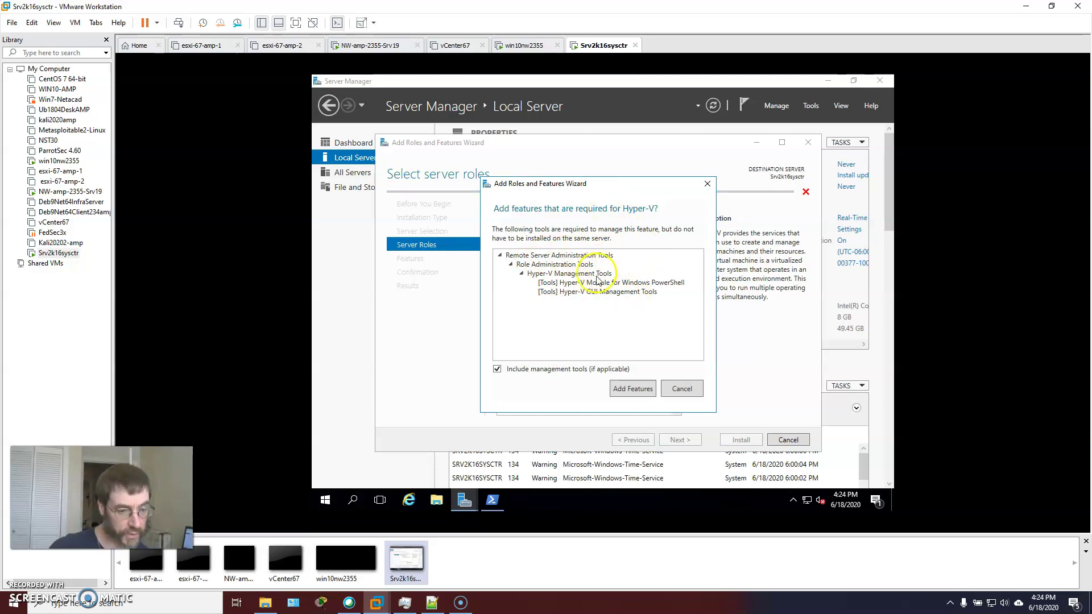
{"action": "left_click", "coordinate": [627, 388]}
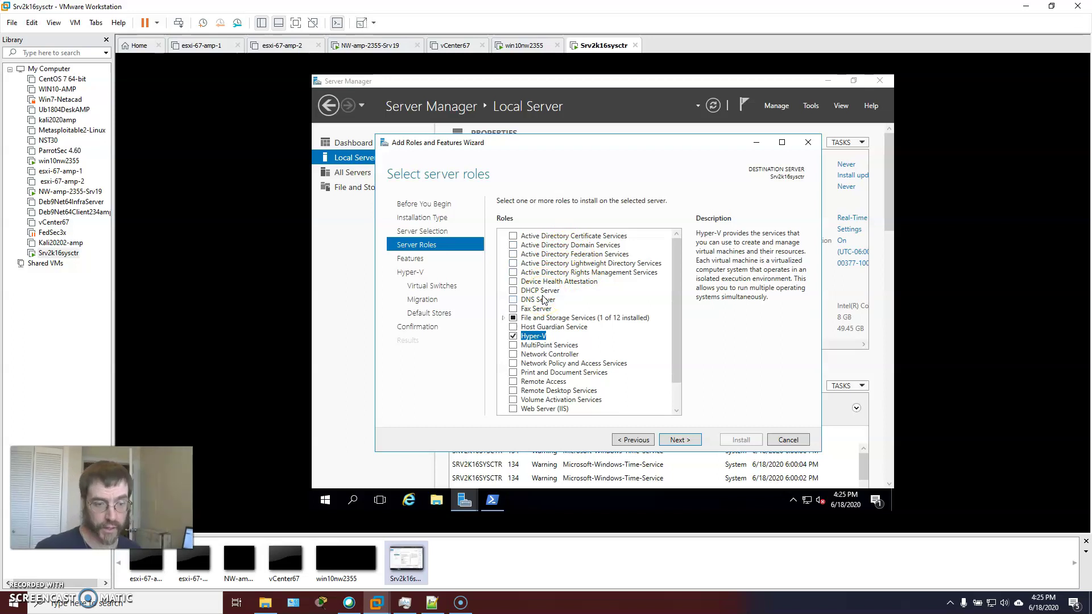
Review the roles list with Hyper-V checked and continue to Select features
{"action": "scroll", "coordinate": [651, 326], "scroll_direction": "down", "scroll_amount": 1}
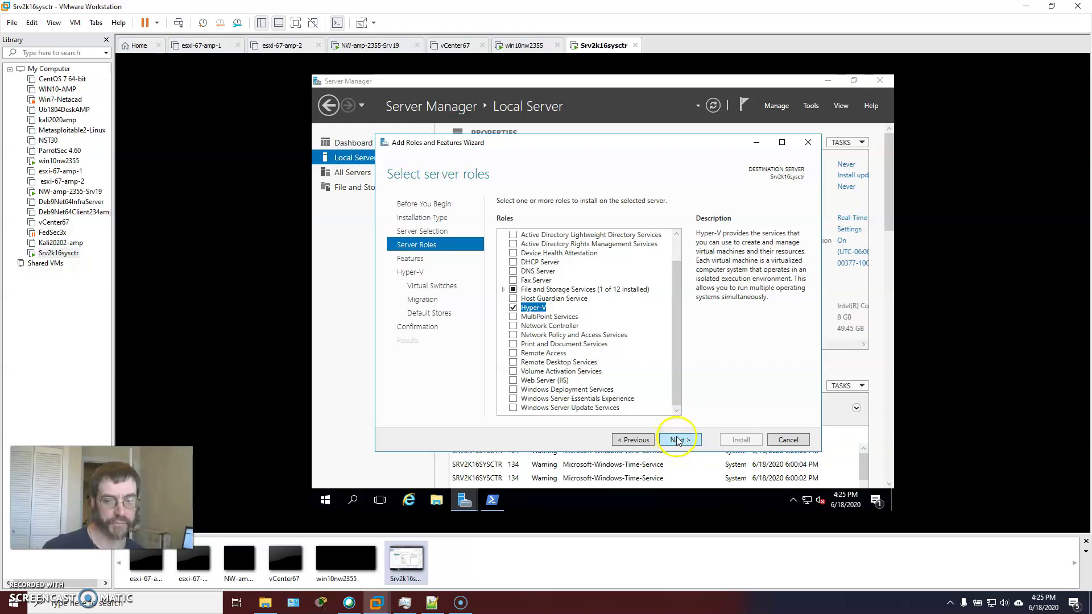
{"action": "left_click", "coordinate": [679, 441]}
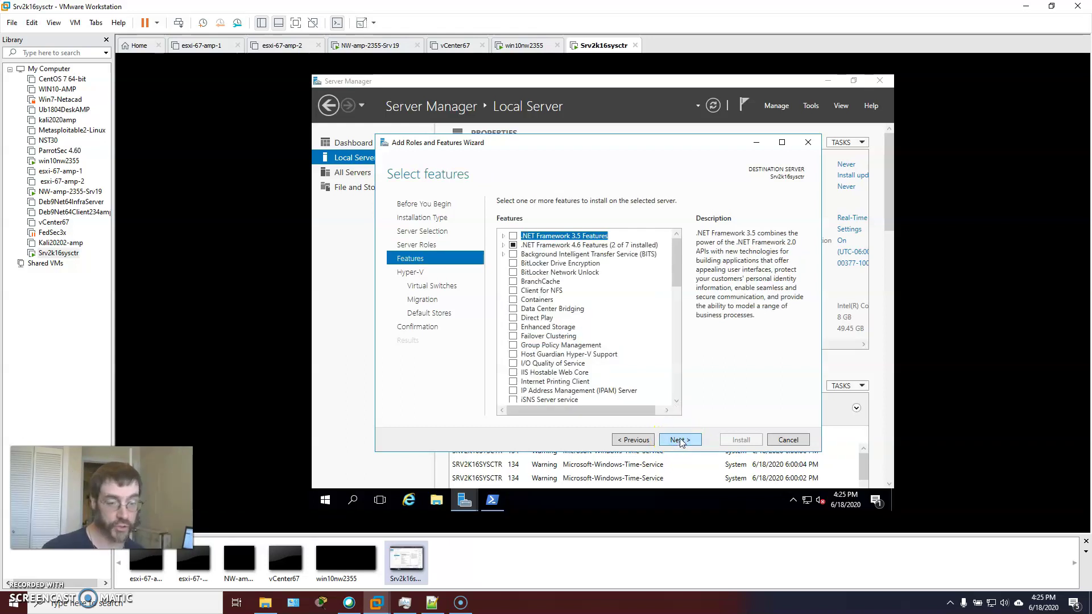
Go past Features and the Hyper-V overview to the Create Virtual Switches page listing Ethernet0
{"action": "left_click", "coordinate": [677, 441]}
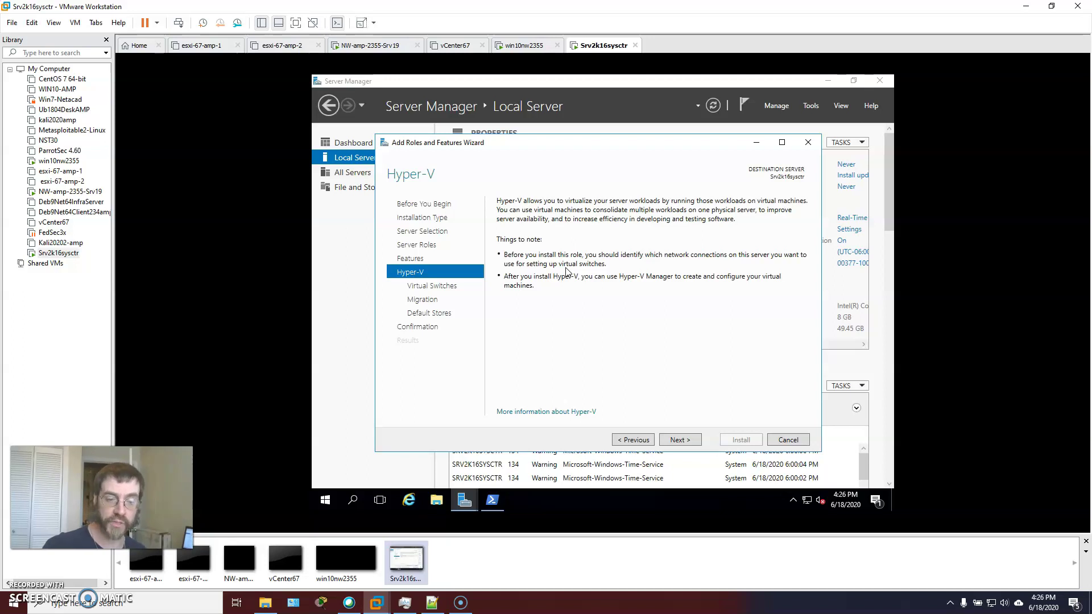
{"action": "left_click", "coordinate": [561, 265]}
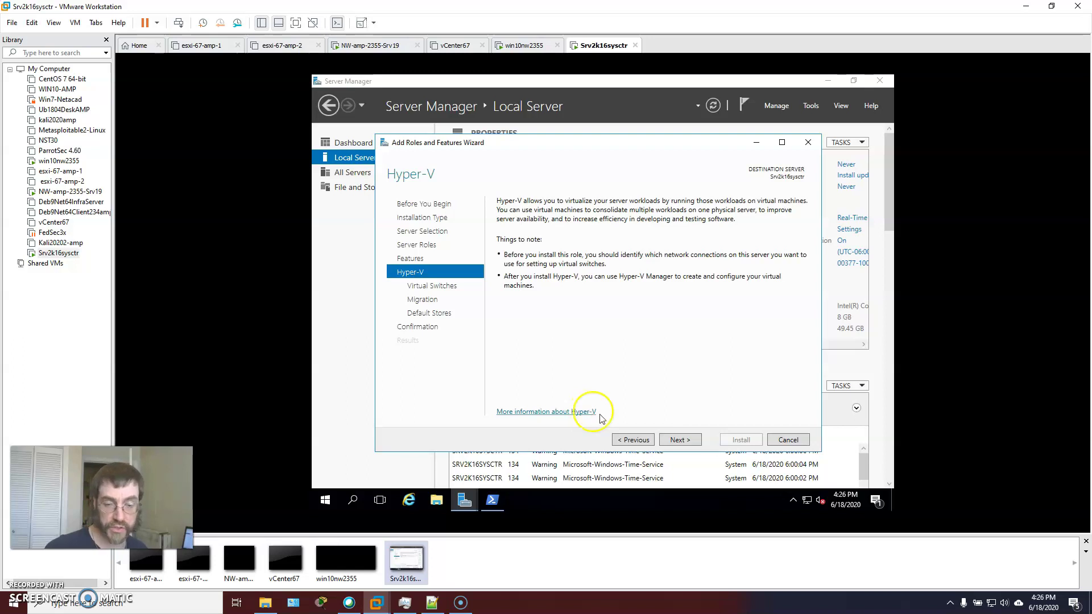
{"action": "left_click", "coordinate": [673, 437]}
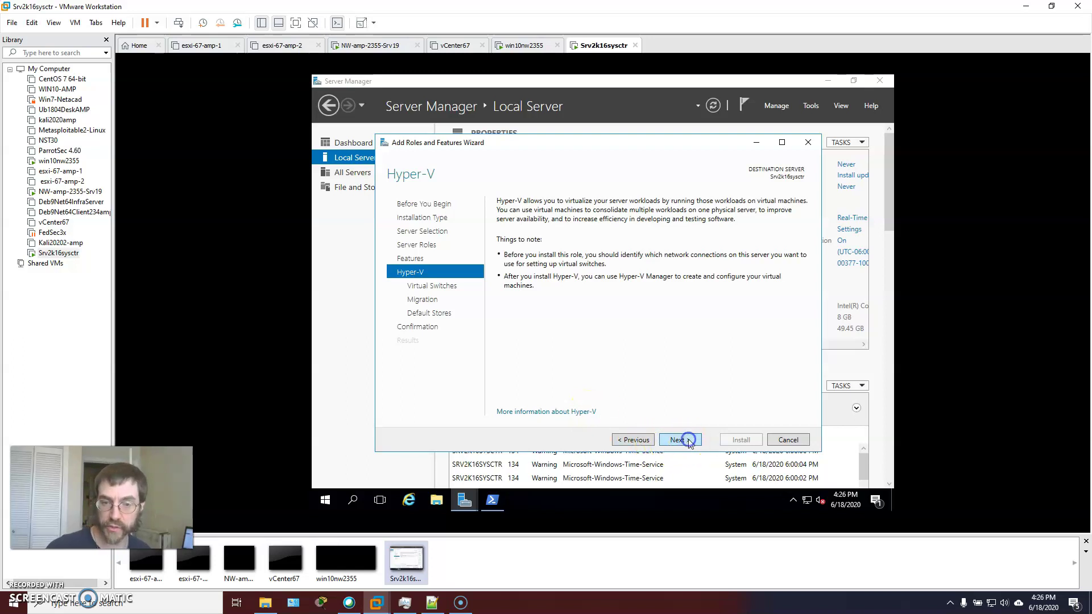
{"action": "left_click", "coordinate": [637, 440]}
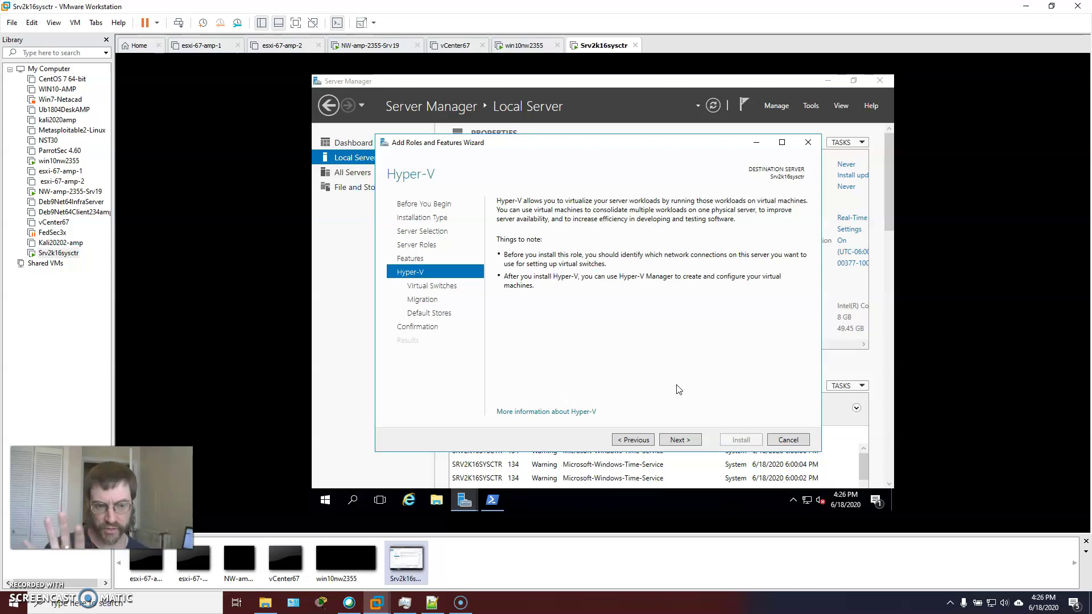
{"action": "left_click", "coordinate": [680, 440]}
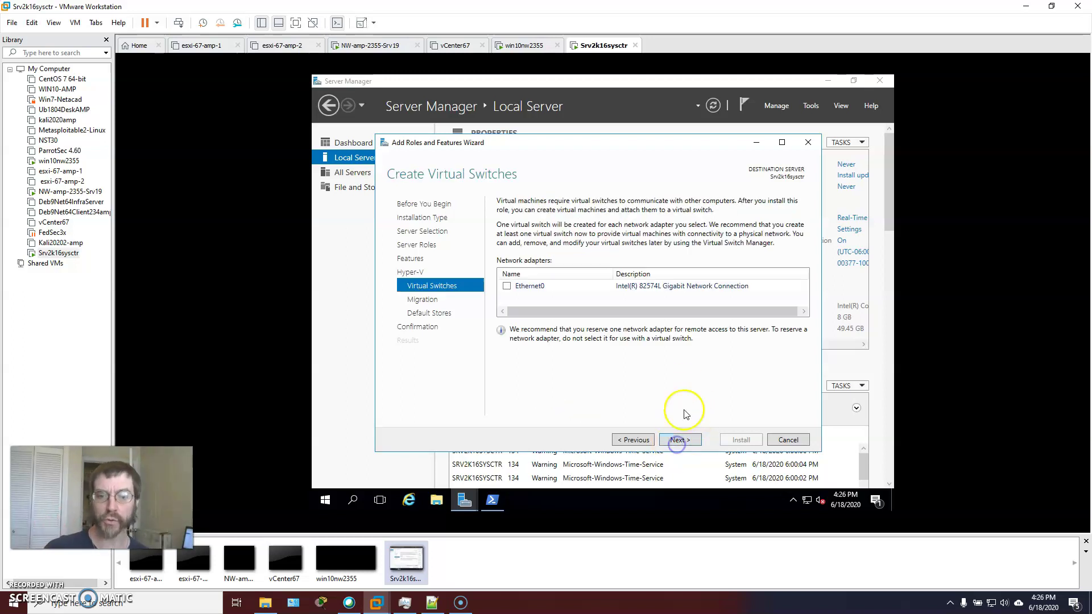
Use Ethernet0 for the Hyper-V virtual switch and continue to Virtual Machine Migration
{"action": "left_click", "coordinate": [507, 286]}
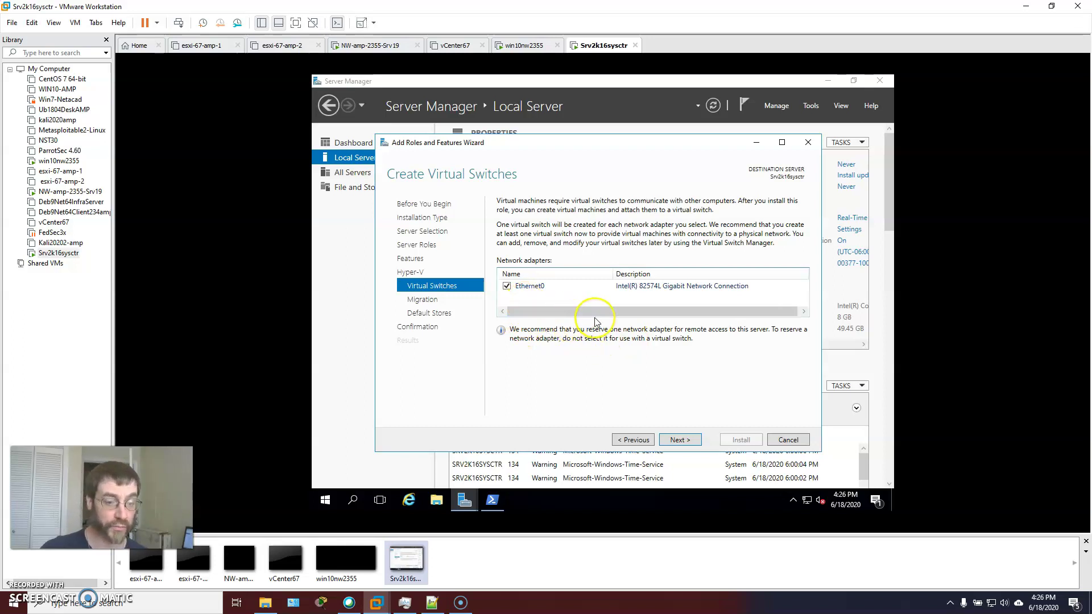
{"action": "left_click", "coordinate": [681, 440]}
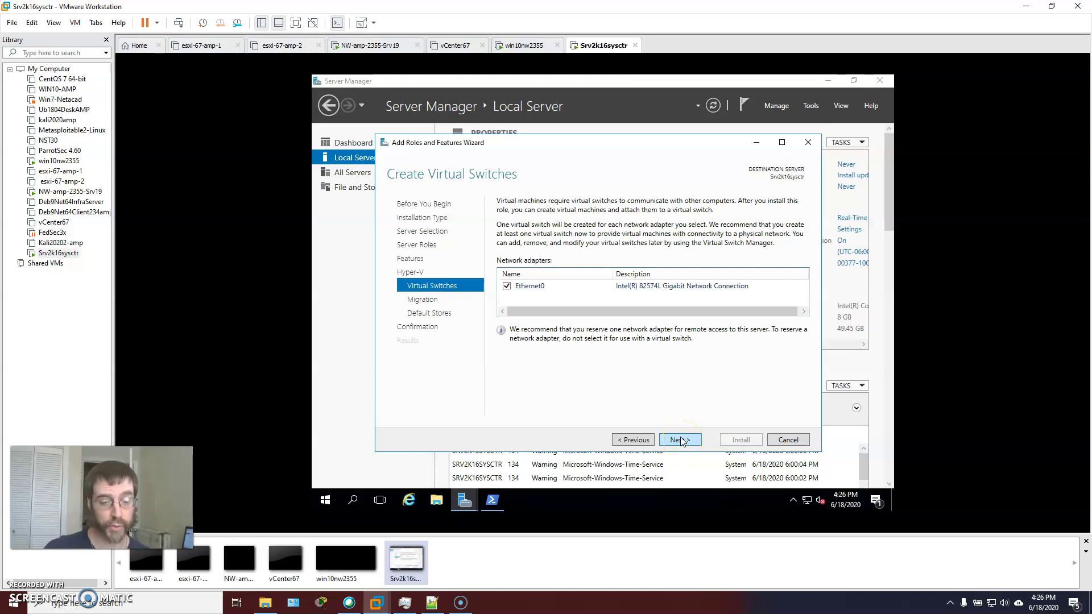
{"action": "left_click", "coordinate": [680, 440]}
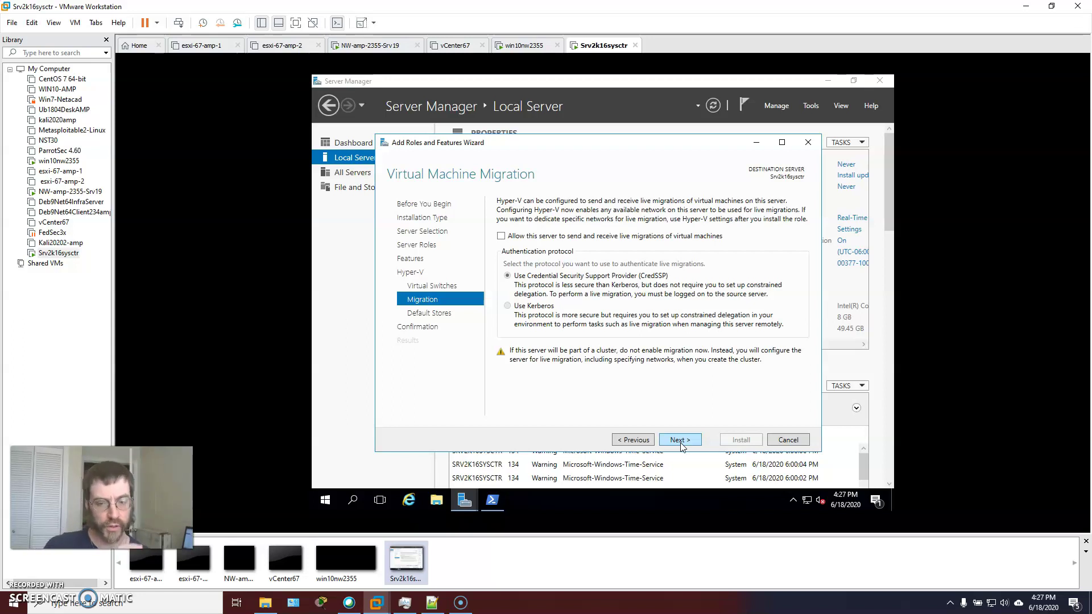
Keep default migration and storage settings, enable automatic restart, and install Hyper-V
{"action": "left_click", "coordinate": [680, 443]}
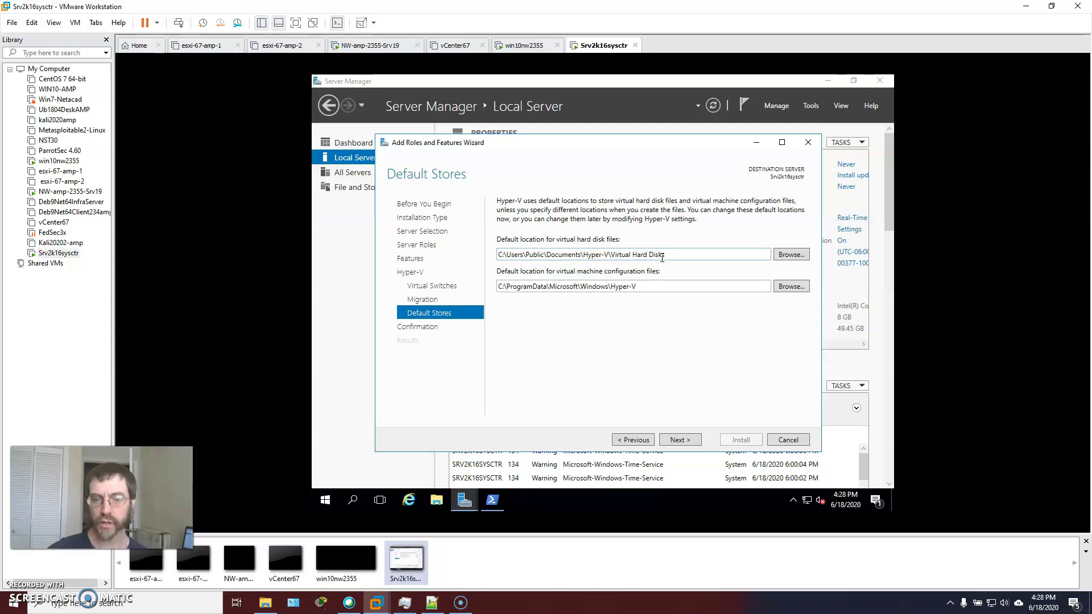
{"action": "left_click", "coordinate": [680, 439]}
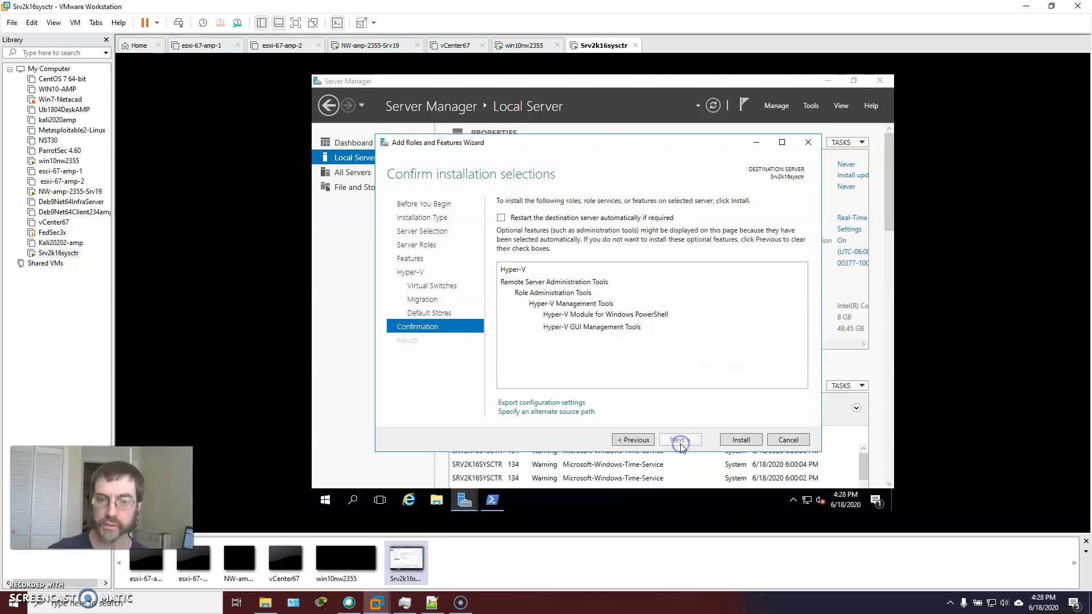
{"action": "left_click", "coordinate": [501, 217]}
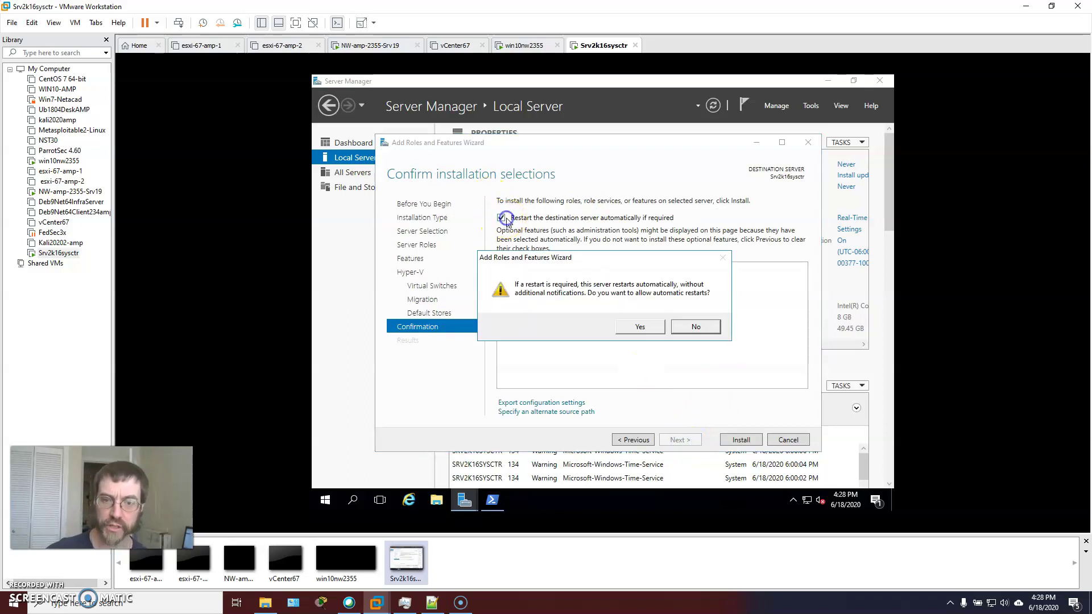
{"action": "left_click", "coordinate": [640, 327]}
{"action": "left_click", "coordinate": [735, 440]}
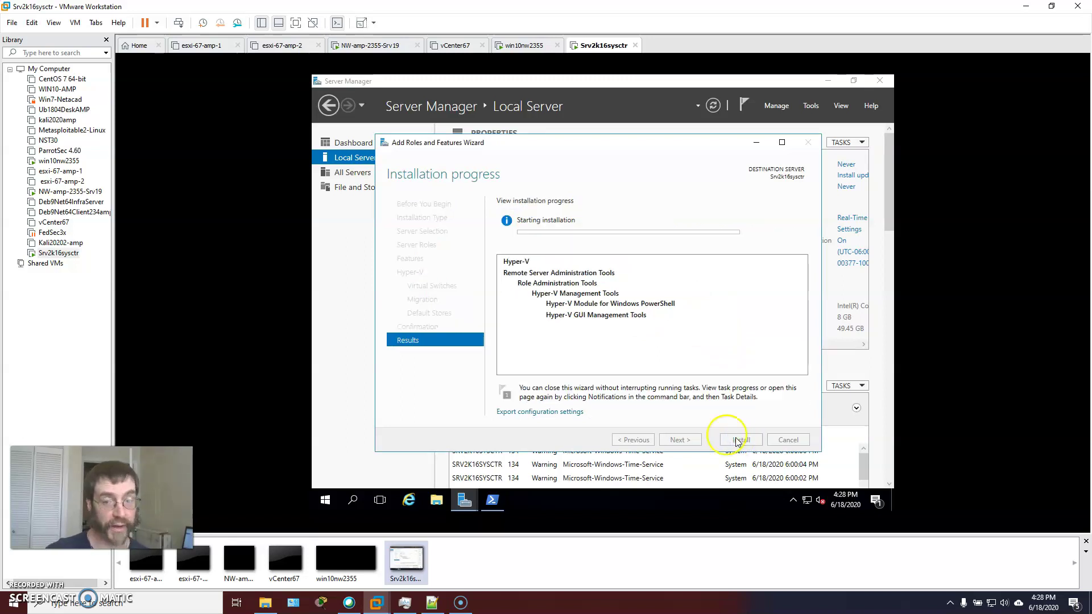
{"action": "left_click", "coordinate": [23, 590]}
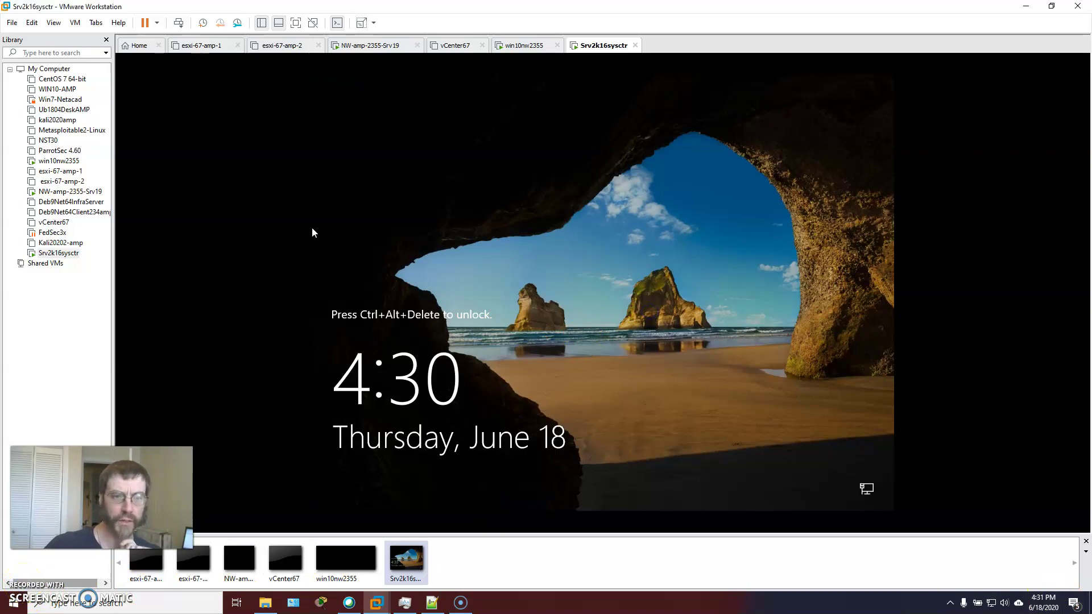
Send Ctrl+Alt+Del and sign in with the account password, fixing a typo first
{"action": "left_click", "coordinate": [179, 23]}
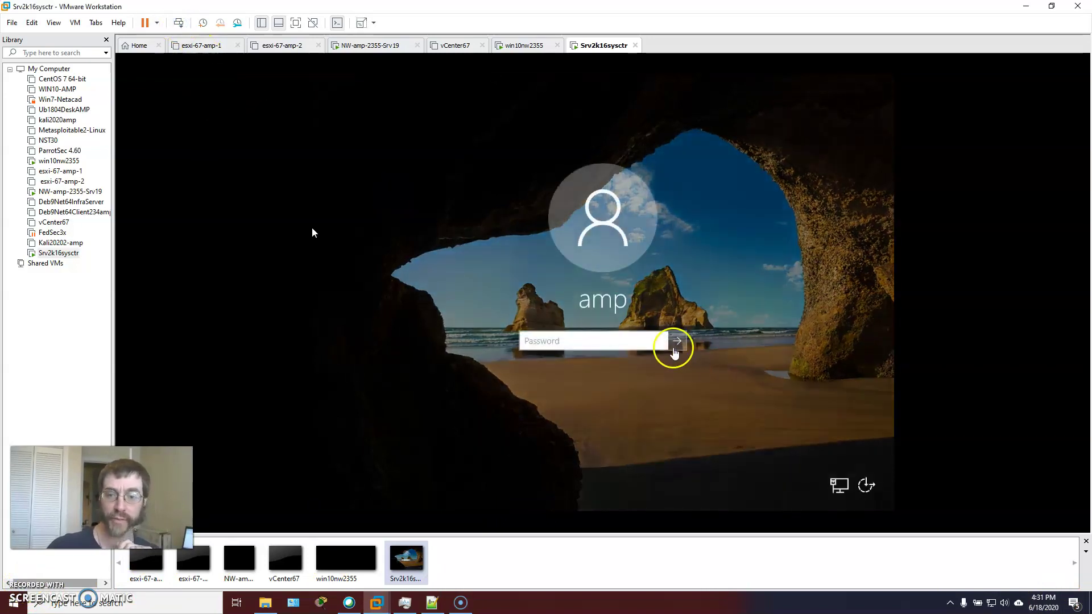
{"action": "left_click", "coordinate": [596, 336]}
{"action": "type", "text": "••••••••••"}
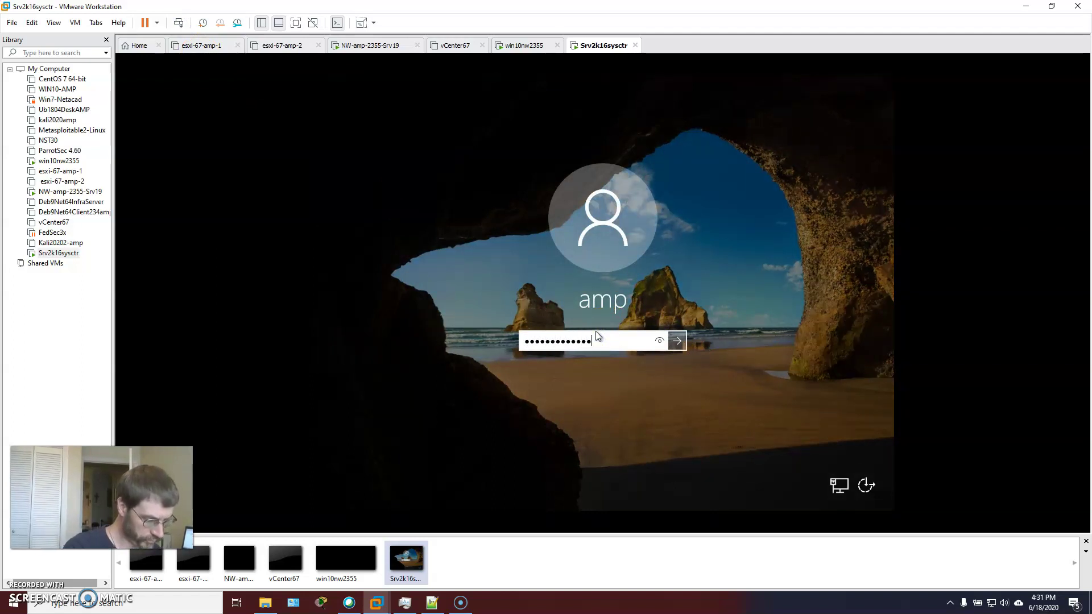
{"action": "type", "text": "••••••"}
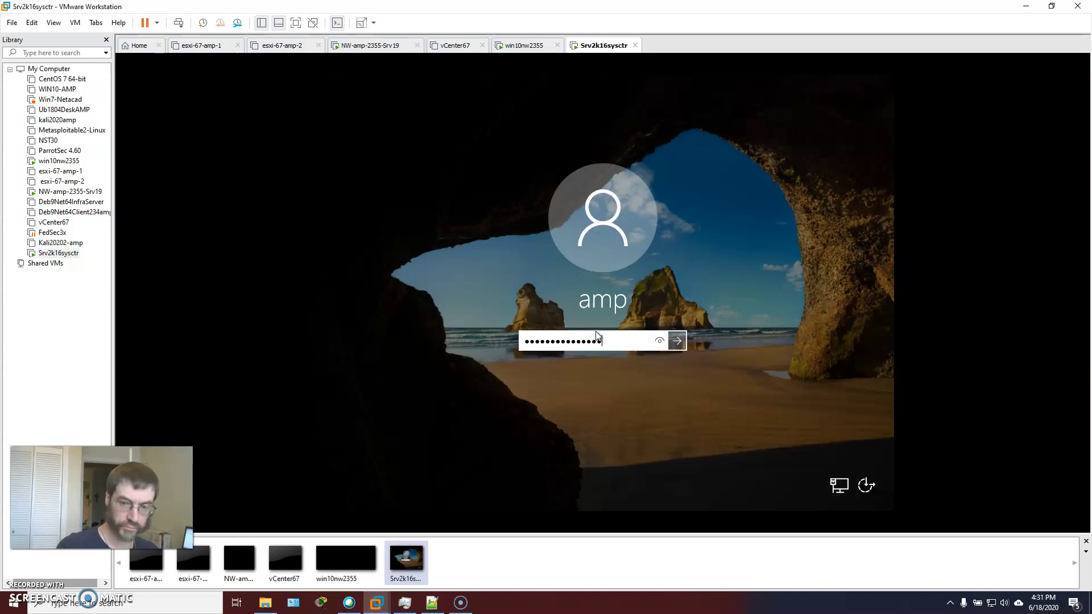
{"action": "key", "text": "BackSpace"}
{"action": "key", "text": "BackSpace"}
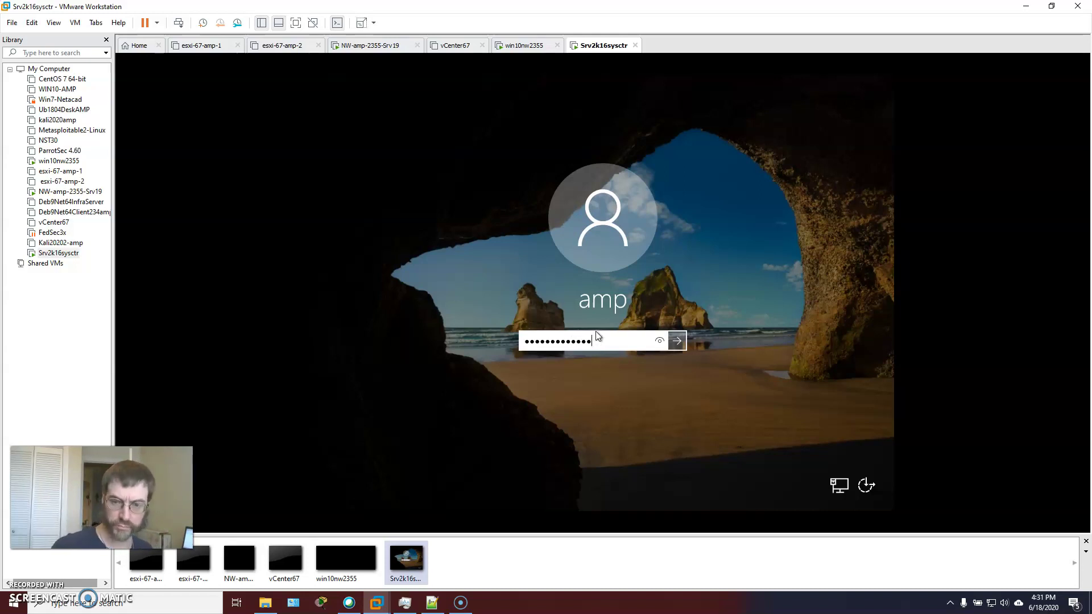
{"action": "left_click", "coordinate": [677, 341]}
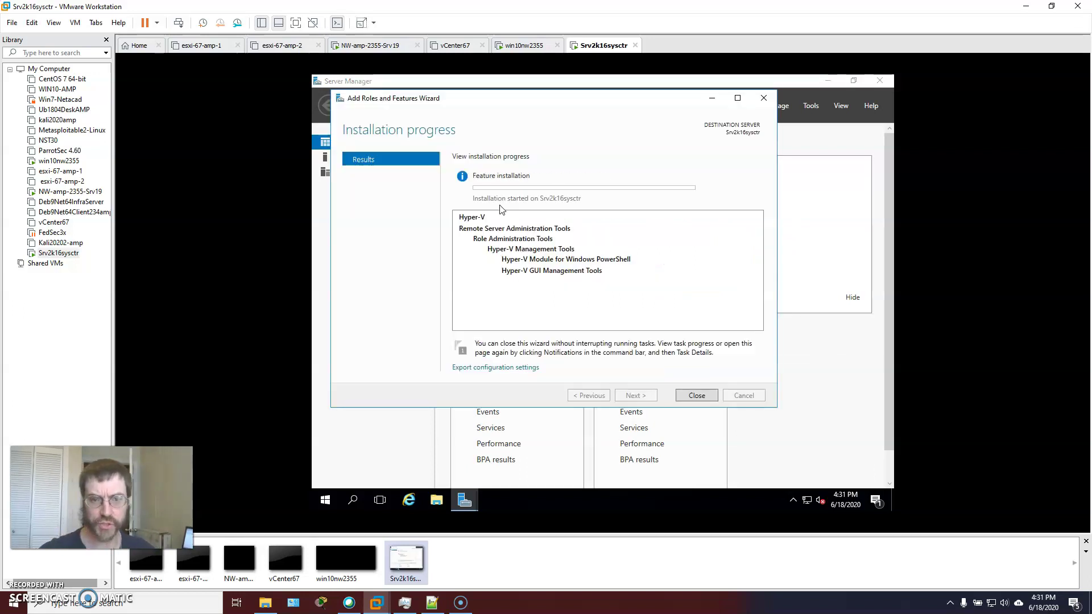
Move the installation progress window aside and wait for 'Installation succeeded'
{"action": "left_click_drag", "start_coordinate": [560, 104], "coordinate": [643, 123]}
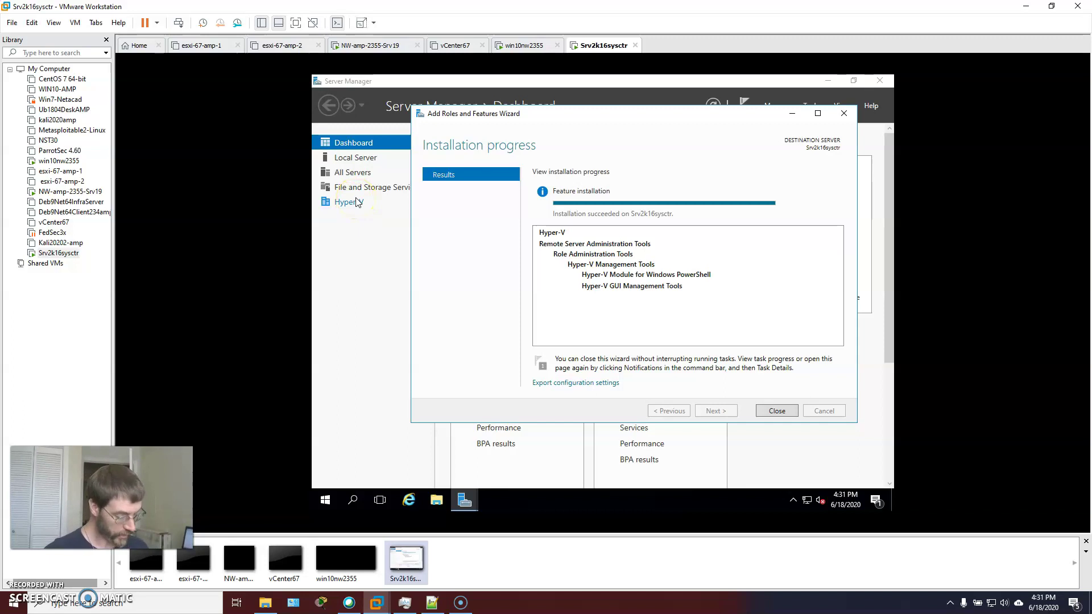
Close the wizard and view the new Hyper-V role in Server Manager's navigation pane
{"action": "left_click", "coordinate": [774, 410]}
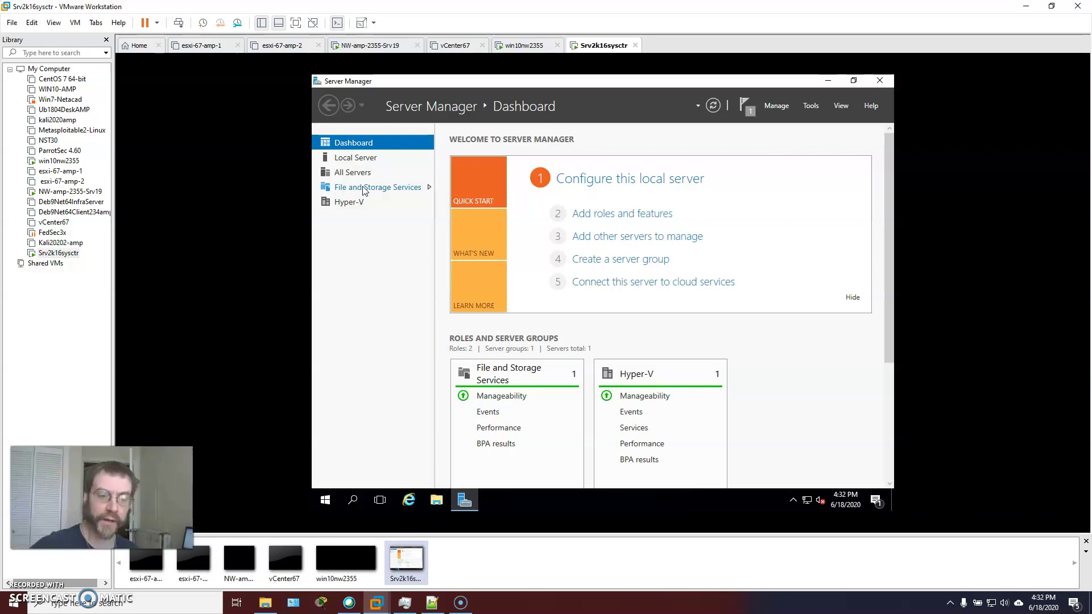
{"action": "left_click", "coordinate": [343, 209]}
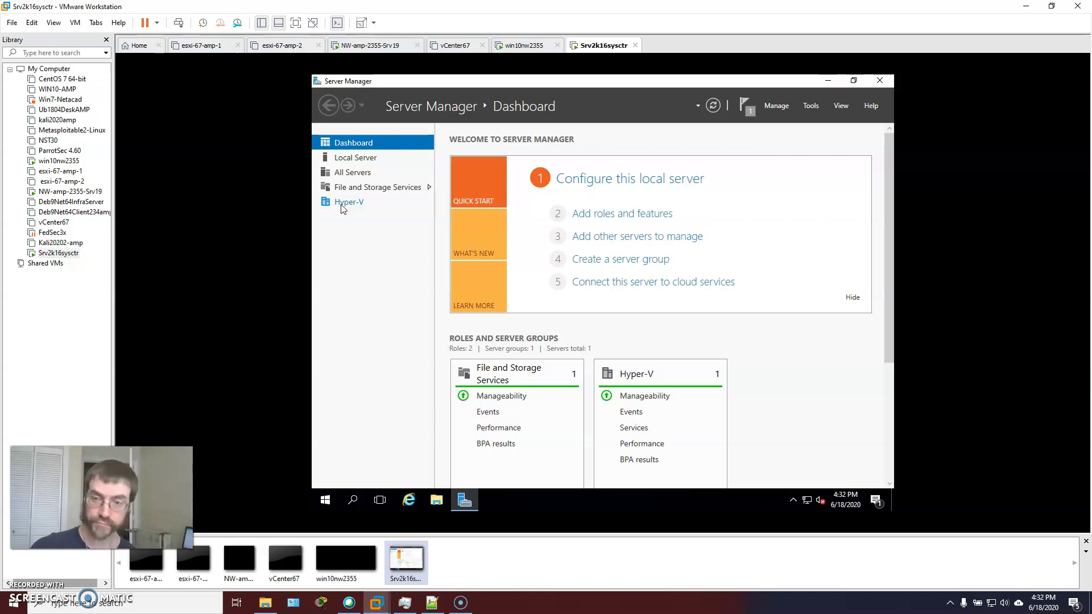
Launch Hyper-V Manager from Tools and shrink its window over the dashboard
{"action": "left_click", "coordinate": [810, 106]}
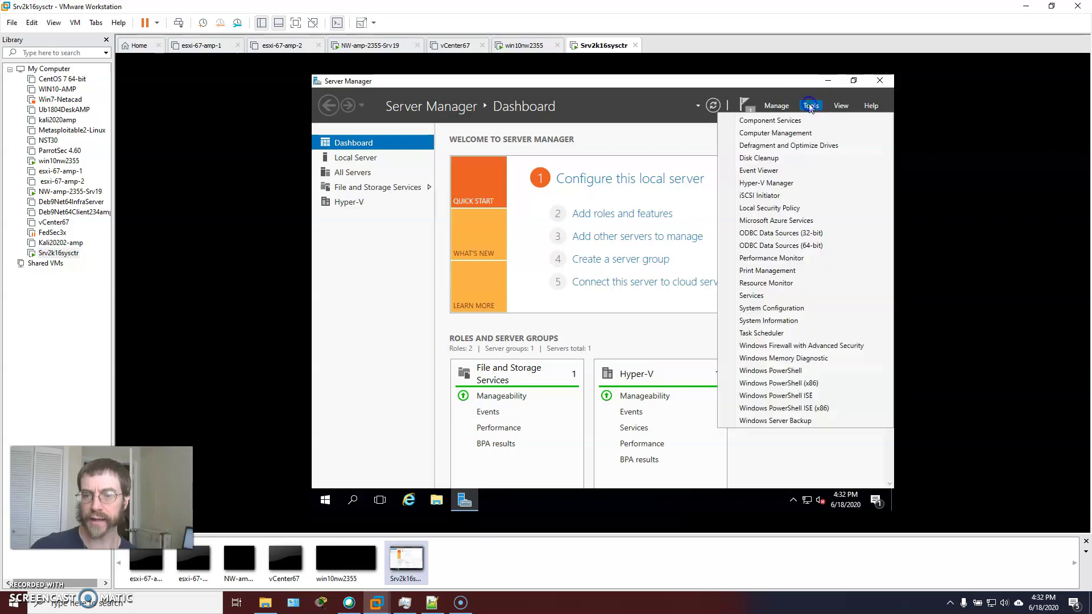
{"action": "left_click", "coordinate": [778, 183]}
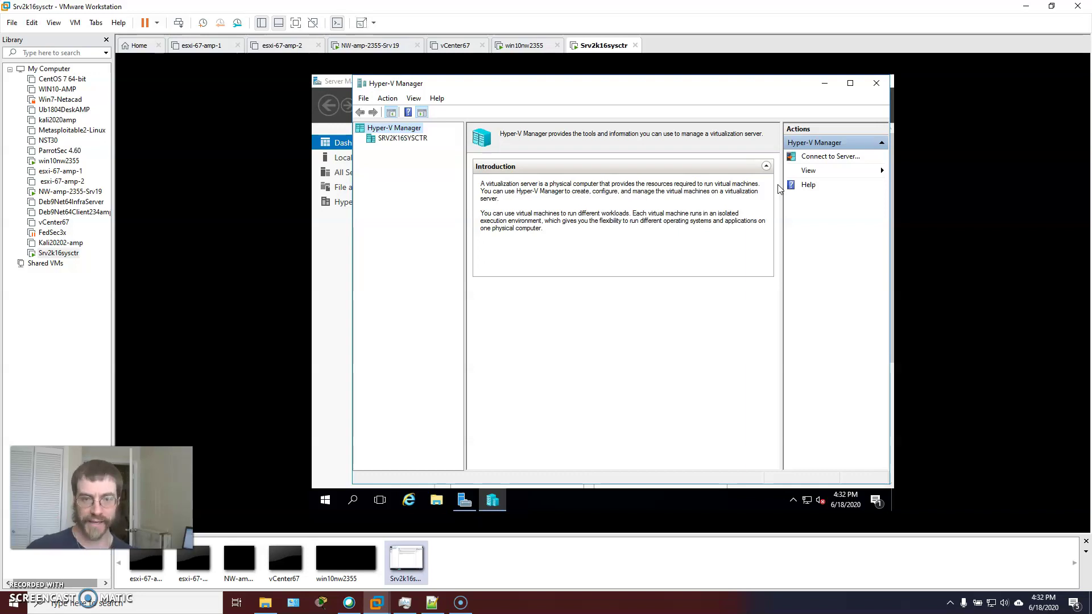
{"action": "mouse_move", "coordinate": [735, 88]}
{"action": "left_mouse_down"}
{"action": "mouse_move", "coordinate": [706, 97]}
{"action": "mouse_move", "coordinate": [729, 102]}
{"action": "mouse_move", "coordinate": [716, 93]}
{"action": "left_mouse_up"}
{"action": "left_click_drag", "start_coordinate": [343, 79], "coordinate": [349, 170]}
{"action": "left_click_drag", "start_coordinate": [595, 182], "coordinate": [575, 126]}
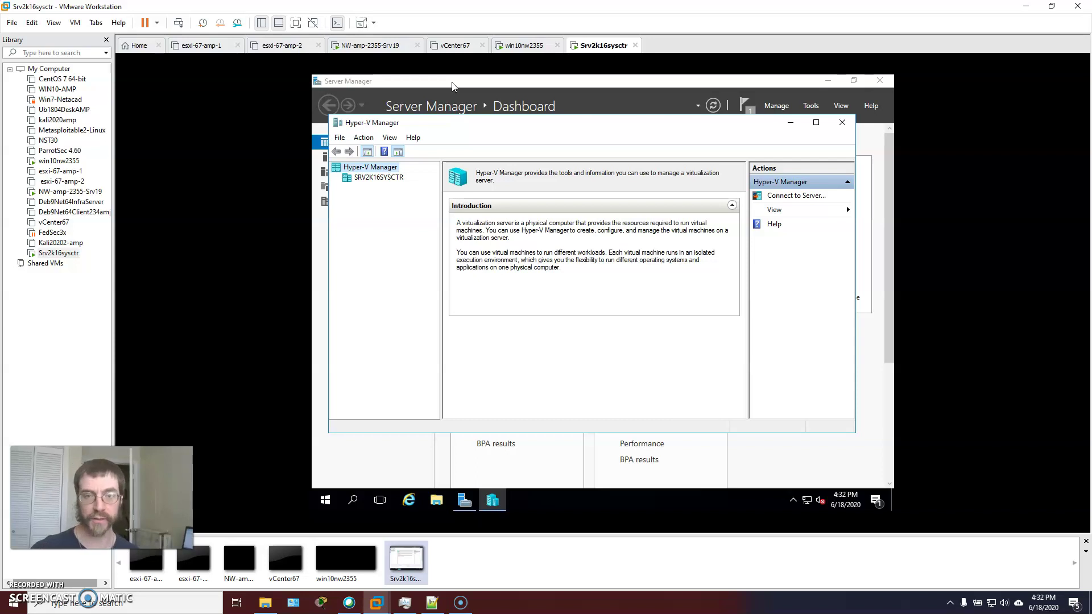
Select SRV2K16SYSCTR in the tree, then return to the Hyper-V Manager root node
{"action": "left_click", "coordinate": [376, 178]}
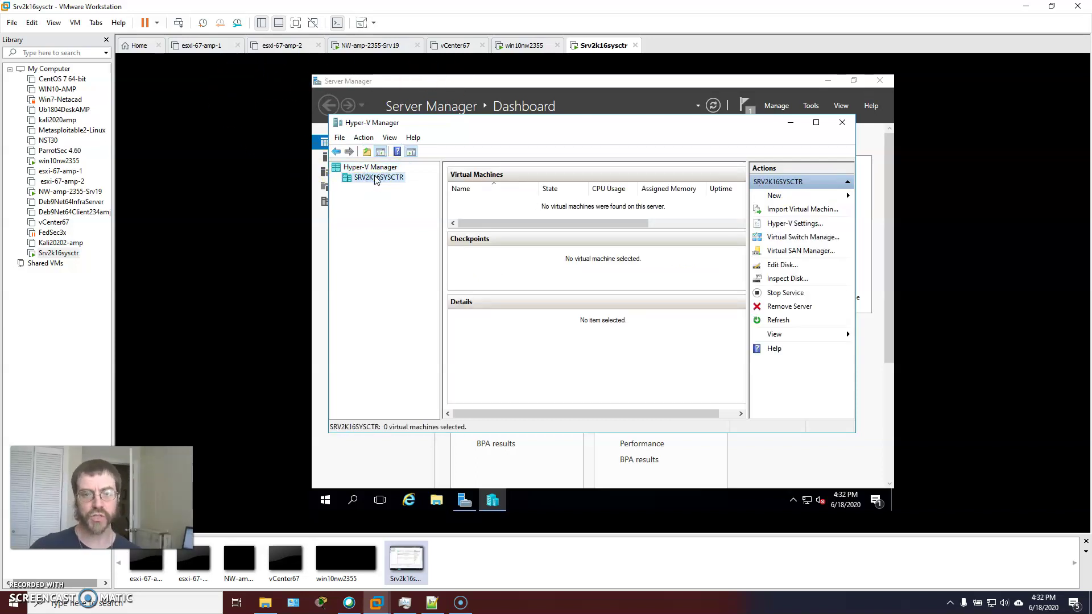
{"action": "left_click", "coordinate": [377, 167]}
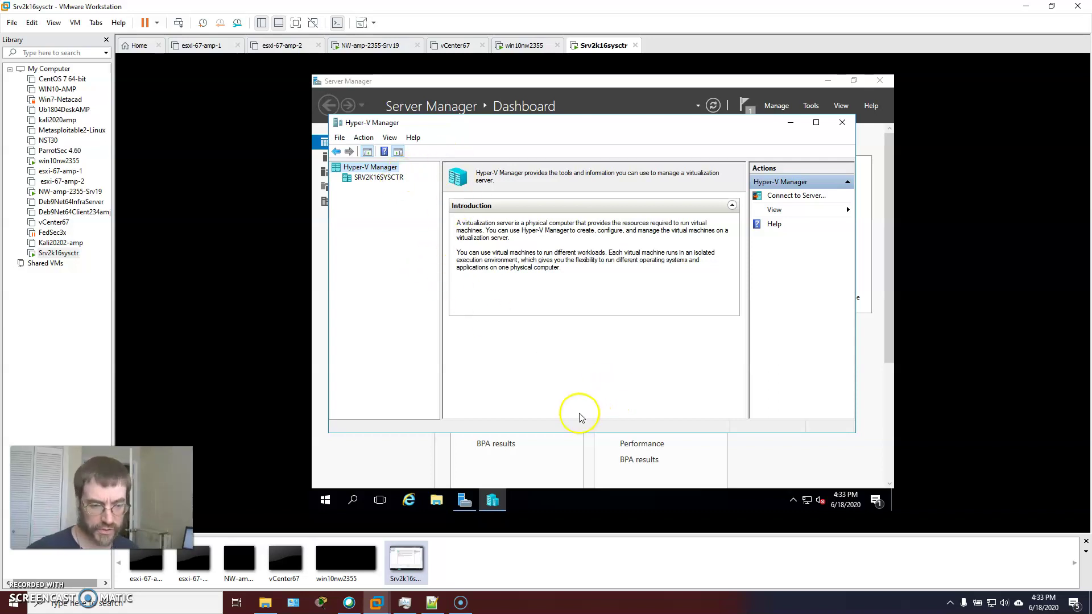
{"action": "mouse_move", "coordinate": [402, 602]}
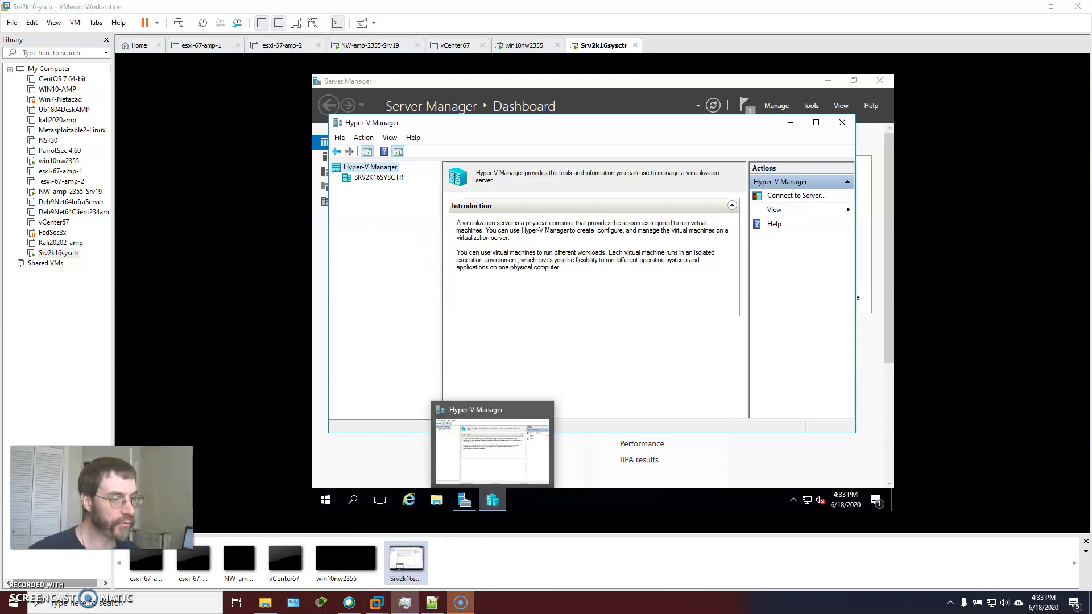
Bring up the host's Task Manager with Ctrl+Shift+Esc and switch it to the compact view
{"action": "key", "text": "ctrl+shift+Escape"}
{"action": "left_click", "coordinate": [152, 37]}
{"action": "left_click_drag", "start_coordinate": [153, 38], "coordinate": [171, 56]}
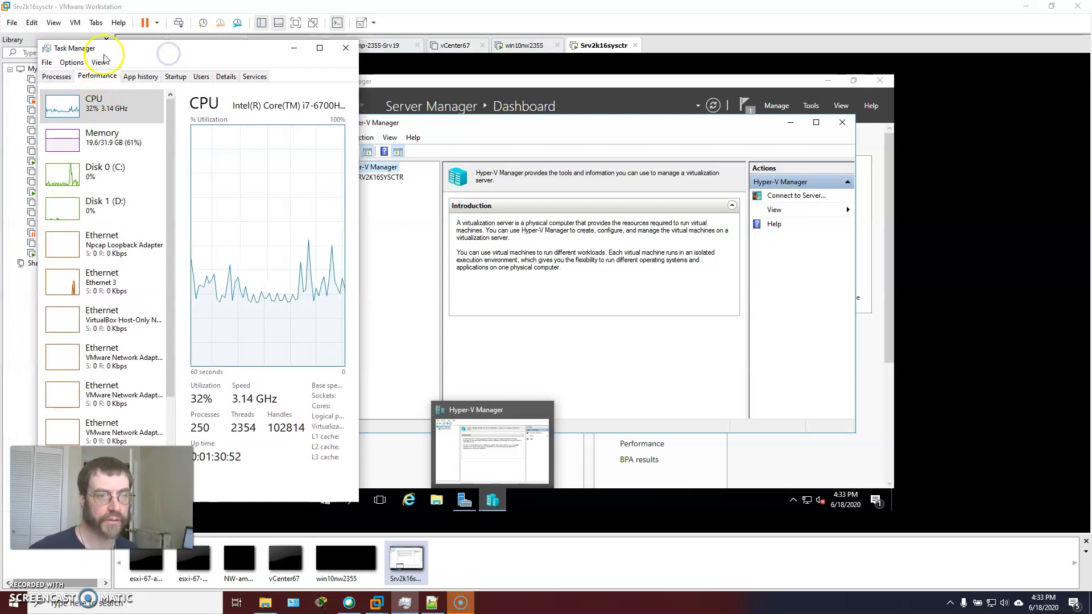
{"action": "double_click", "coordinate": [117, 109]}
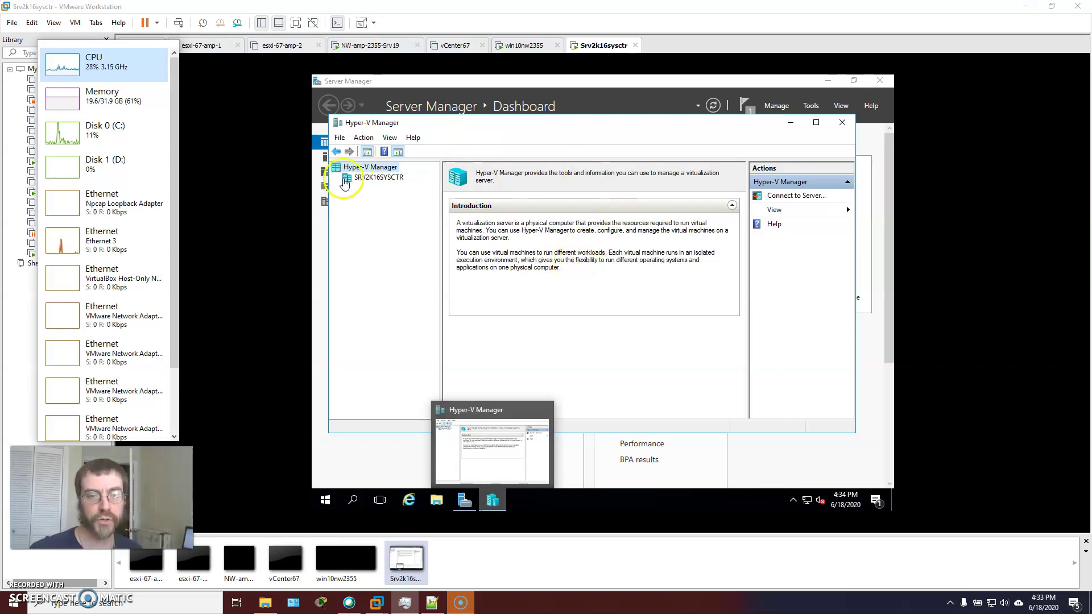
Show SRV2K16SYSCTR's empty virtual machine list and reveal Action > New > Virtual Machine
{"action": "left_click", "coordinate": [340, 137]}
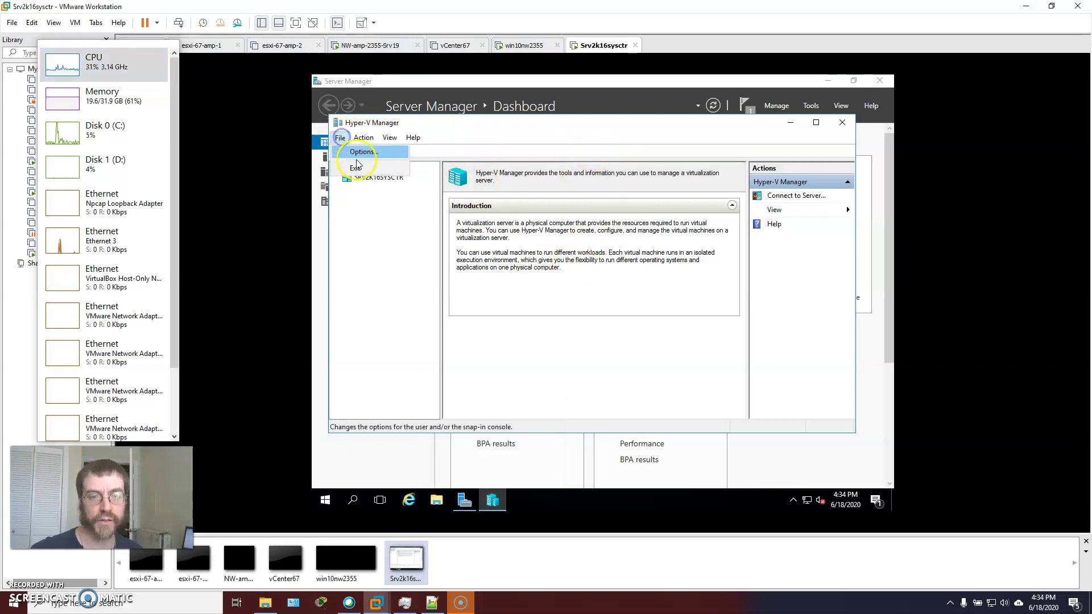
{"action": "left_click", "coordinate": [364, 138]}
{"action": "left_click", "coordinate": [377, 212]}
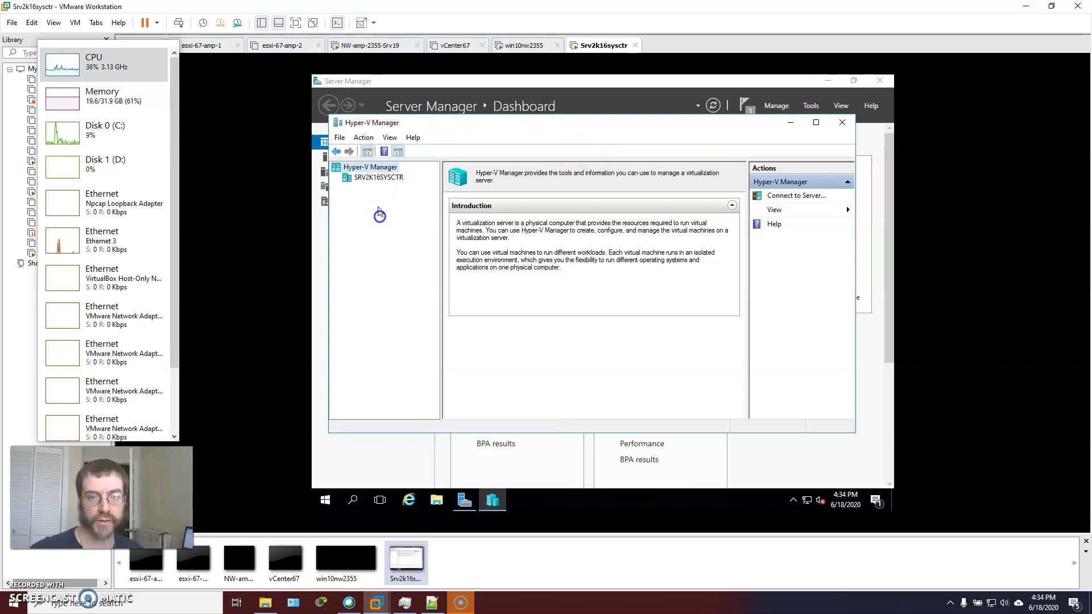
{"action": "left_click", "coordinate": [366, 177]}
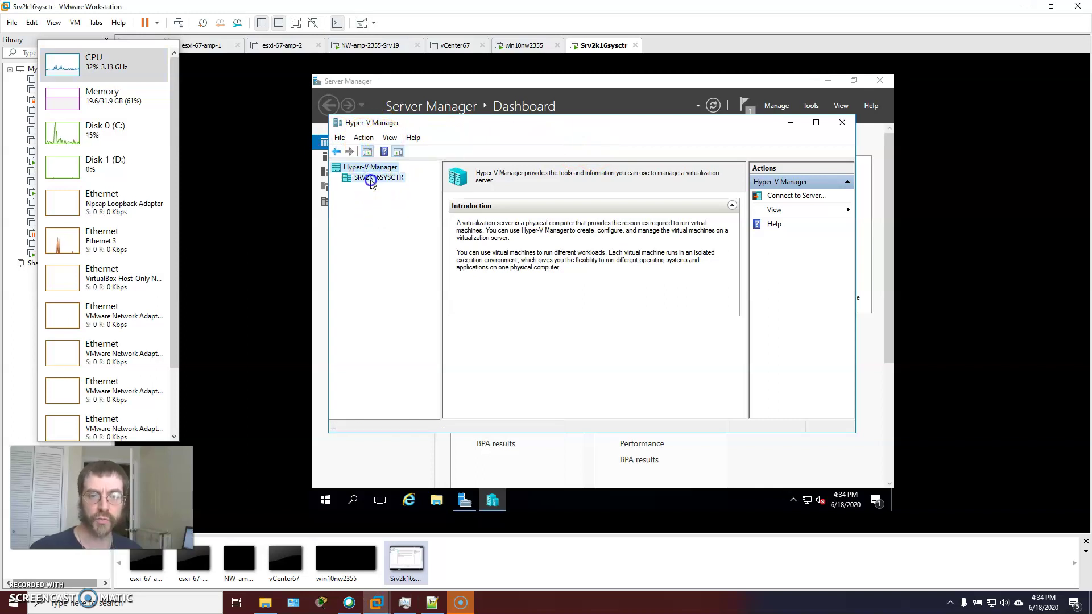
{"action": "left_click", "coordinate": [360, 139]}
{"action": "mouse_move", "coordinate": [398, 151]}
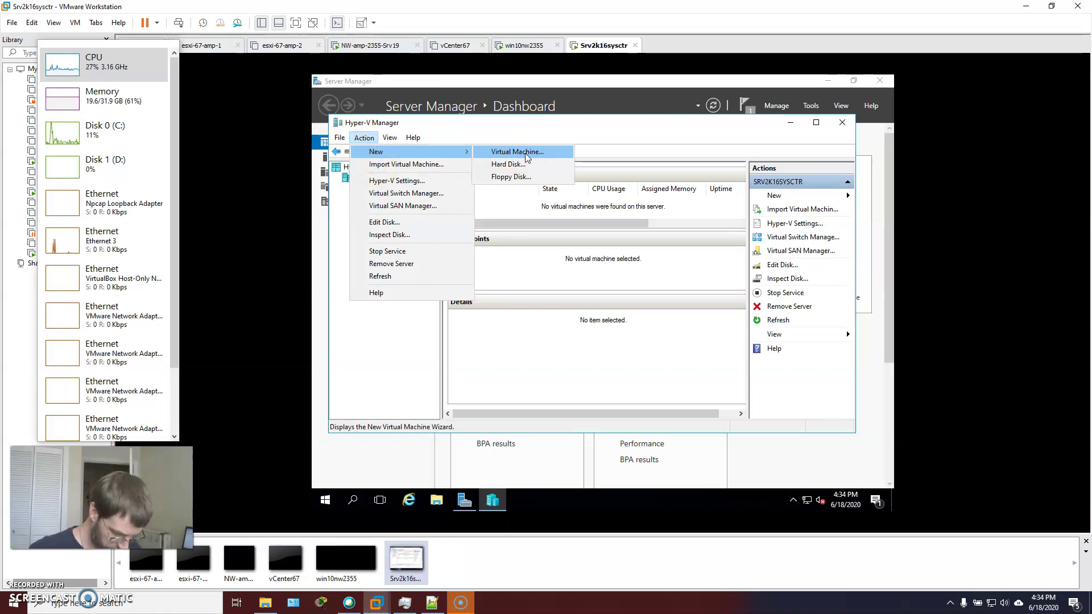
Launch the New Virtual Machine Wizard, name the machine 'win2016', and advance to Specify Generation
{"action": "left_click", "coordinate": [525, 157]}
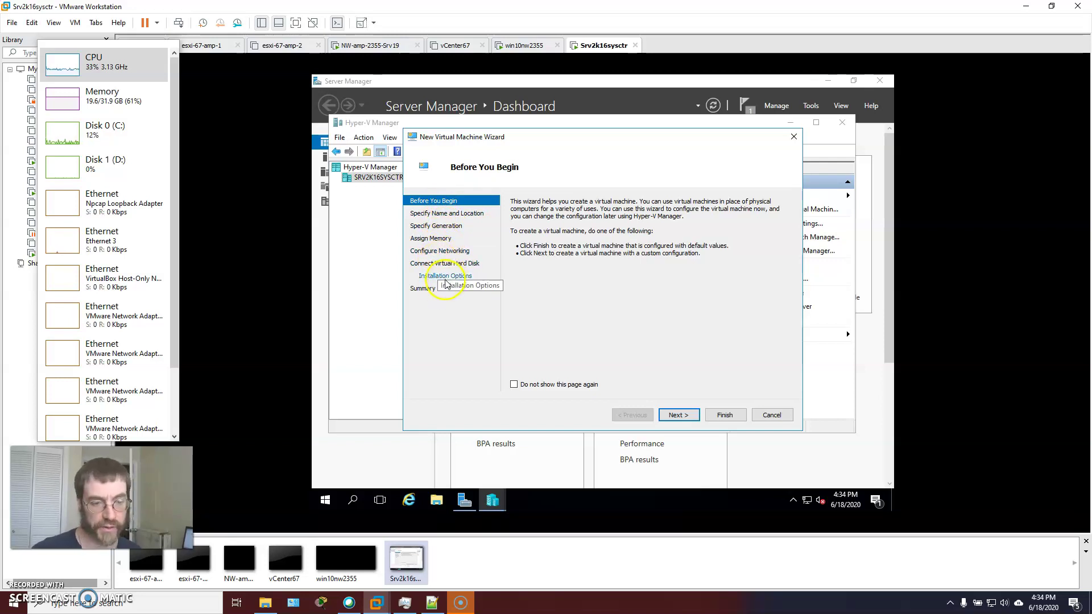
{"action": "left_click", "coordinate": [672, 397]}
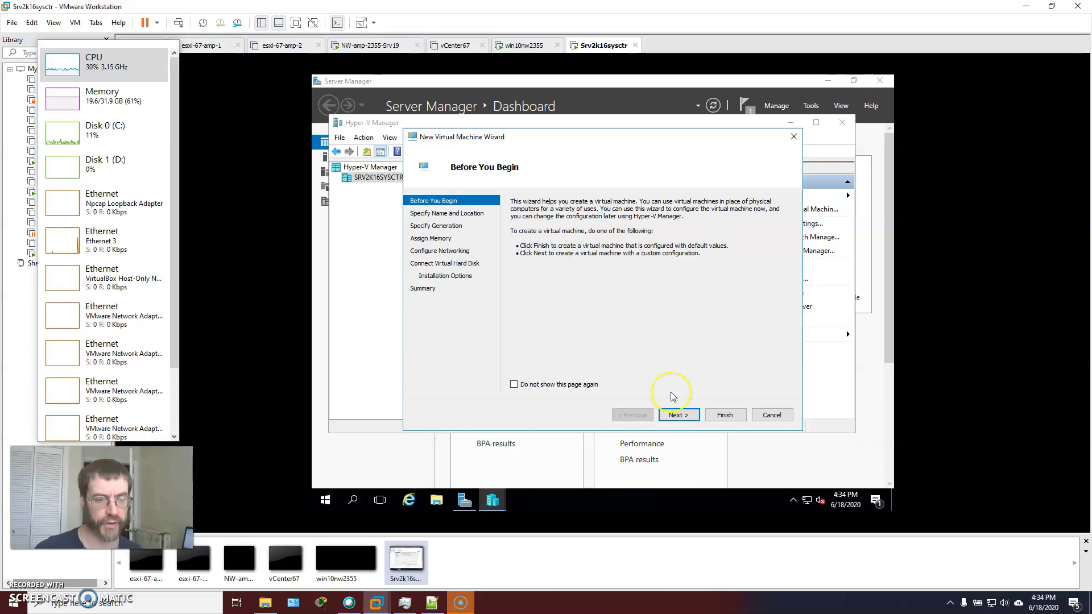
{"action": "left_click", "coordinate": [675, 415]}
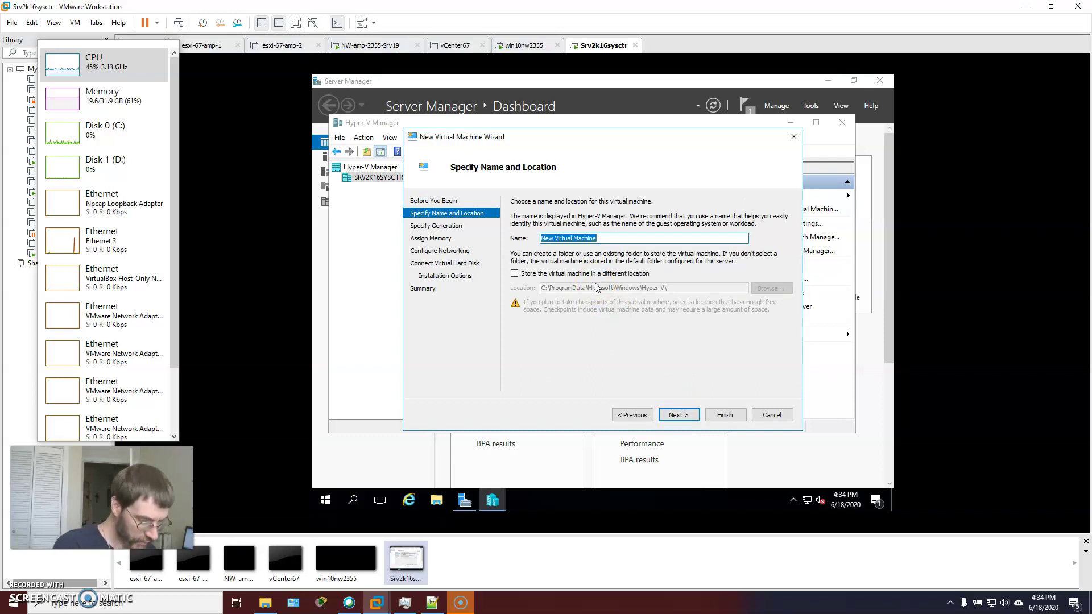
{"action": "type", "text": "win2016"}
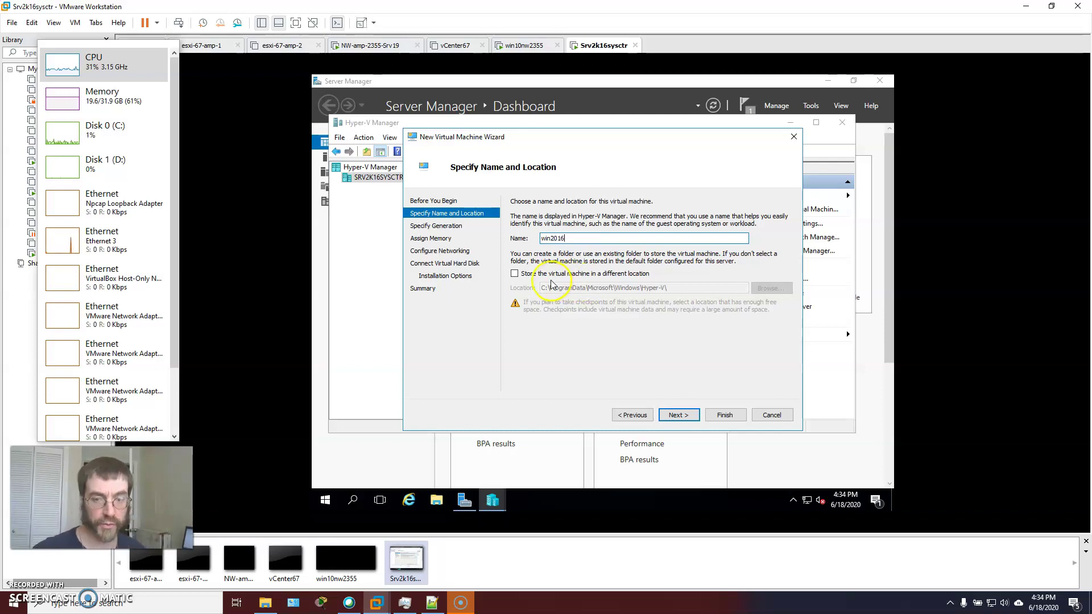
{"action": "left_click", "coordinate": [698, 289]}
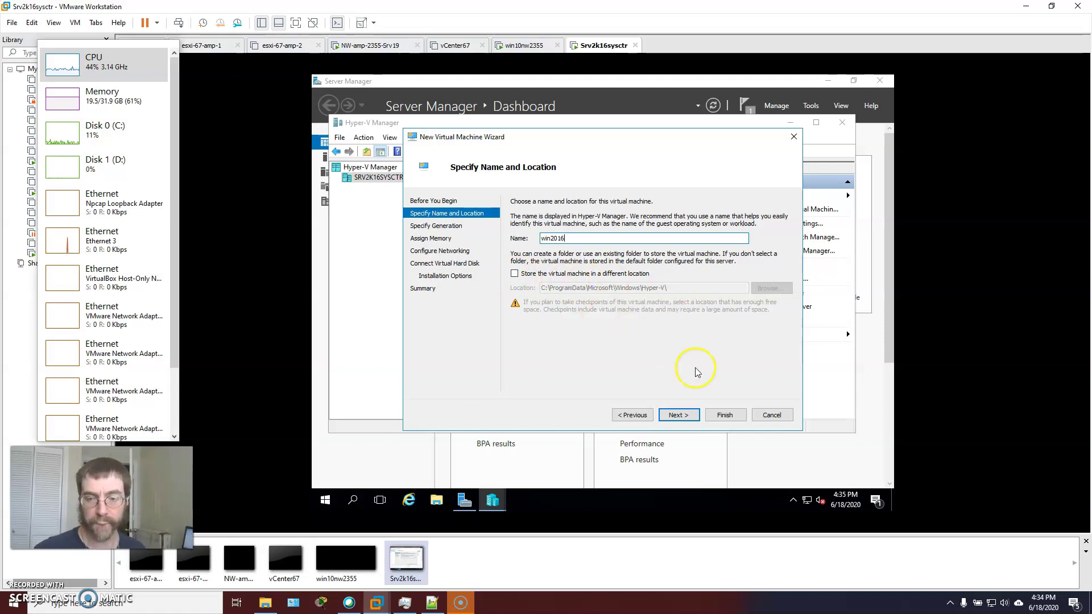
{"action": "left_click", "coordinate": [682, 415]}
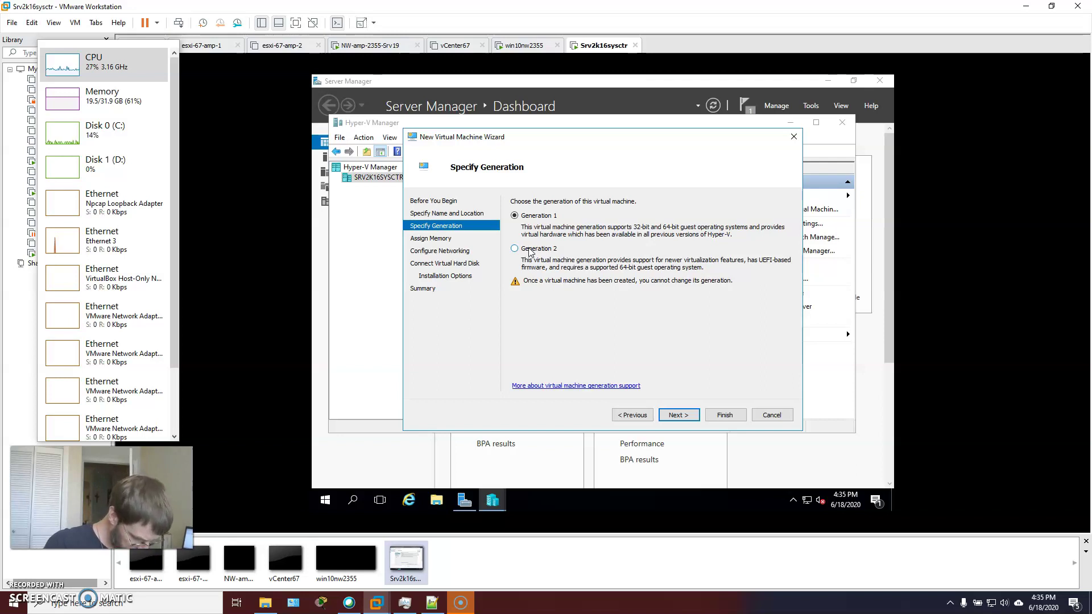
Make the machine Generation 2 and enable Use Dynamic Memory
{"action": "left_click", "coordinate": [516, 249]}
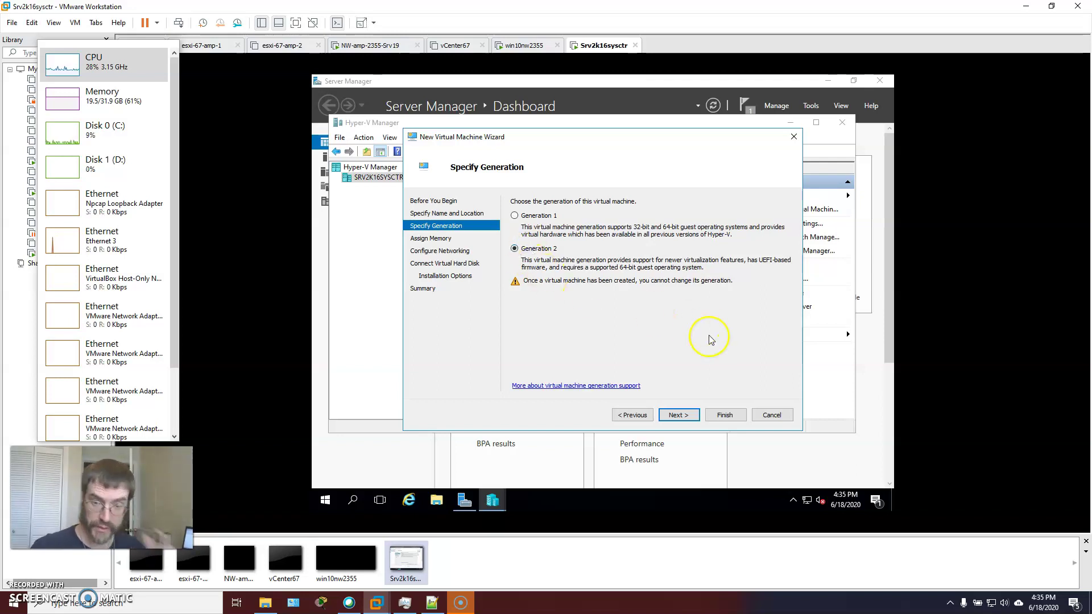
{"action": "left_click", "coordinate": [675, 415]}
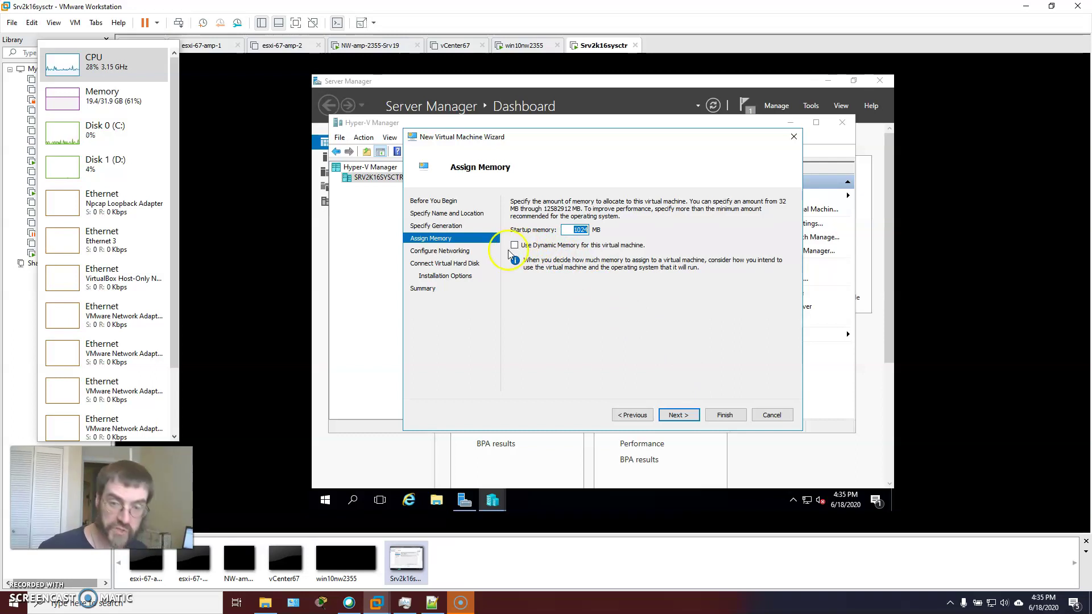
{"action": "left_click", "coordinate": [514, 245]}
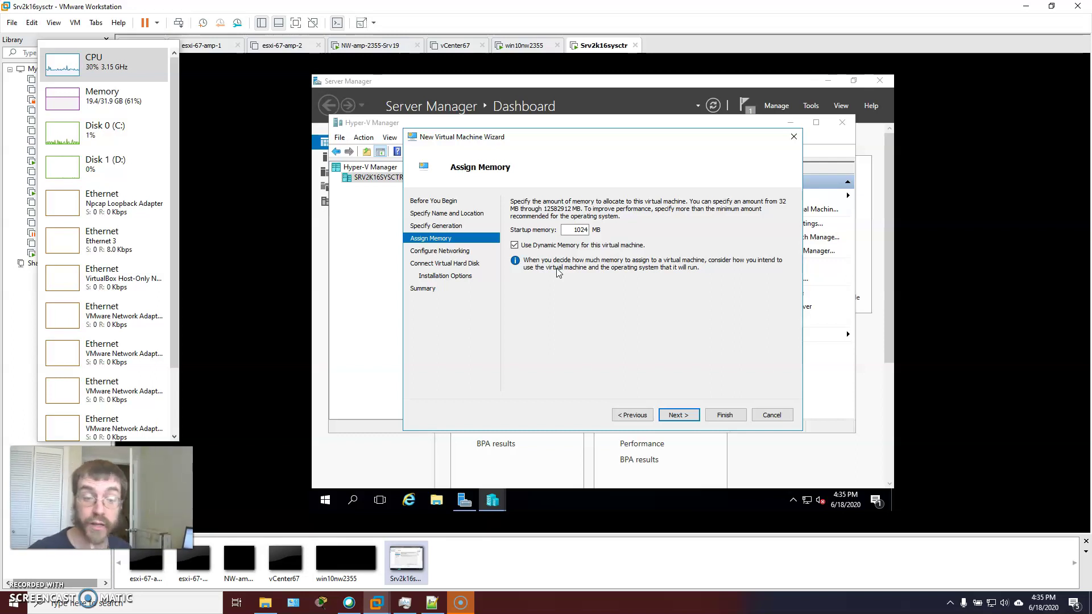
{"action": "left_click", "coordinate": [679, 414]}
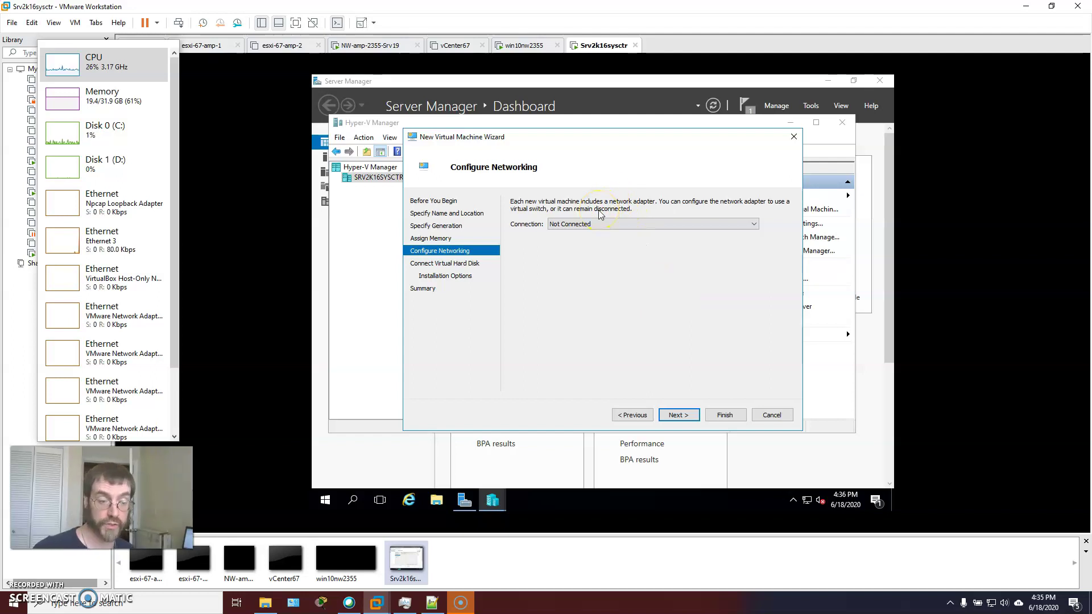
Connect the machine's network to the Intel 82574L virtual switch
{"action": "left_click", "coordinate": [631, 224]}
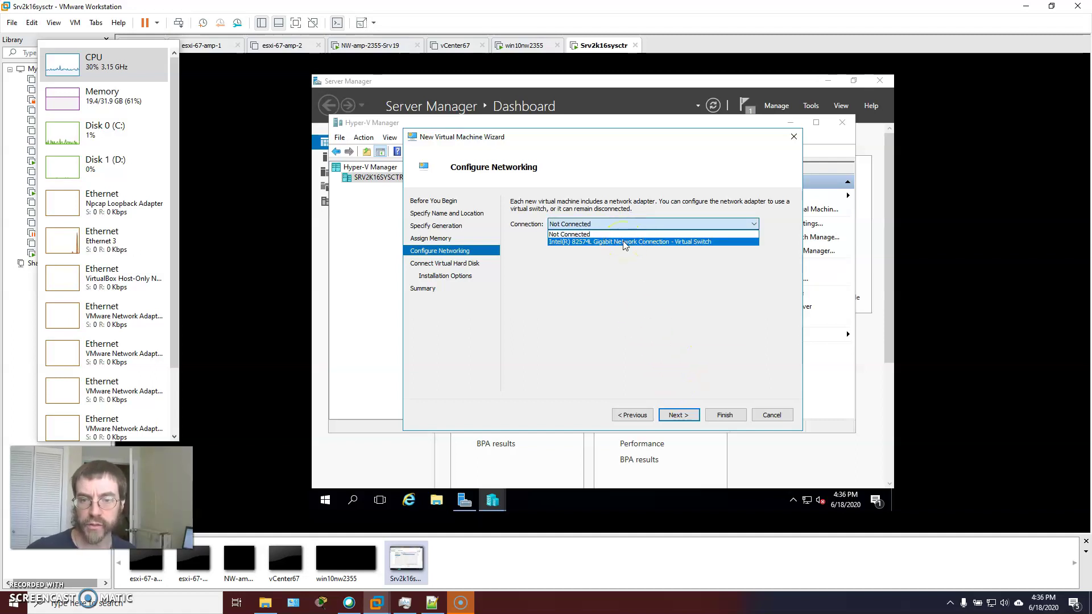
{"action": "left_click", "coordinate": [622, 242]}
{"action": "left_click", "coordinate": [680, 416]}
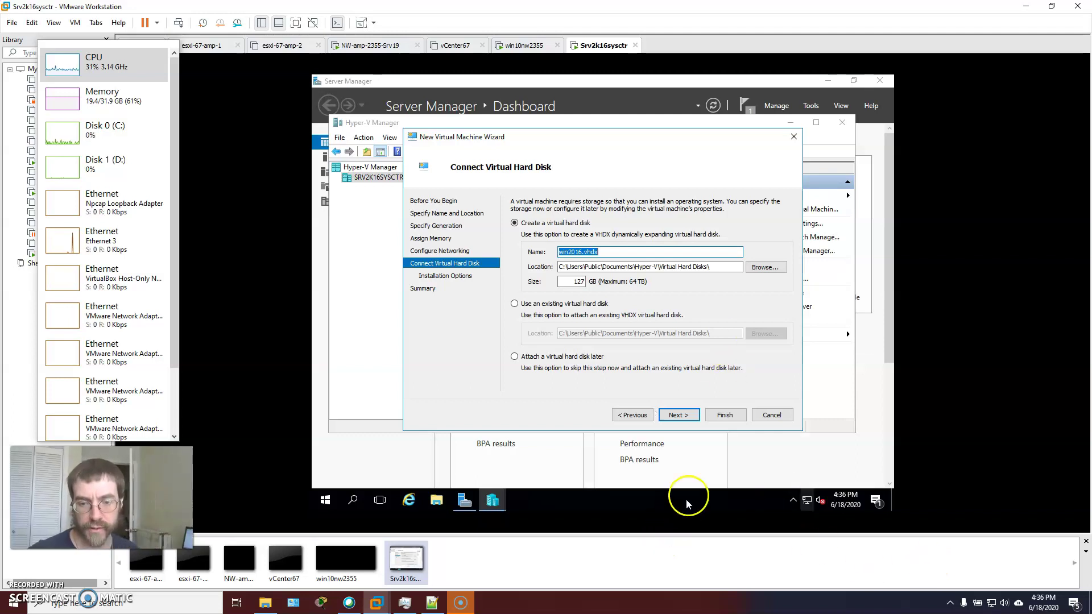
Go back and set the network Connection to Not Connected
{"action": "left_click", "coordinate": [633, 414]}
{"action": "left_click", "coordinate": [611, 227]}
{"action": "left_click", "coordinate": [597, 233]}
{"action": "left_click", "coordinate": [687, 412]}
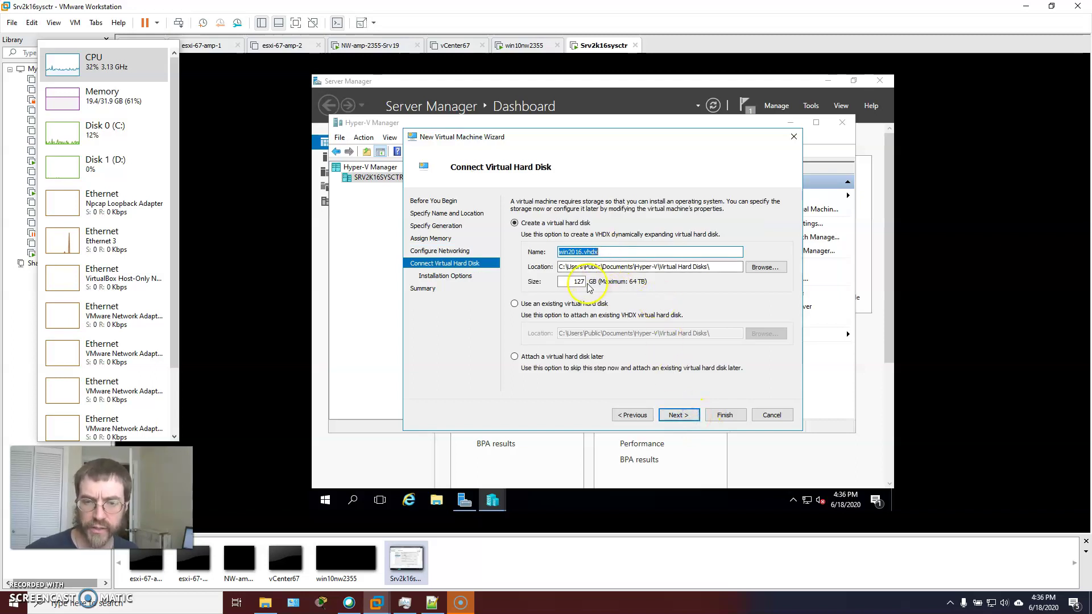
Size the win2016.vhdx disk at 15 GB, choose installing the OS later, and reach the Summary
{"action": "left_click_drag", "start_coordinate": [573, 281], "coordinate": [611, 284]}
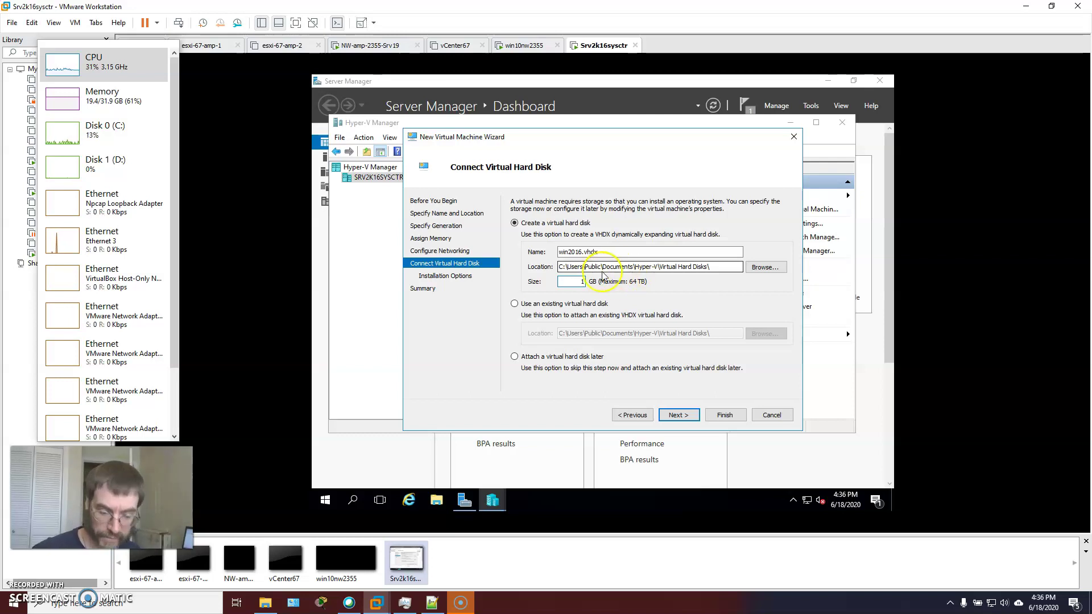
{"action": "type", "text": "5"}
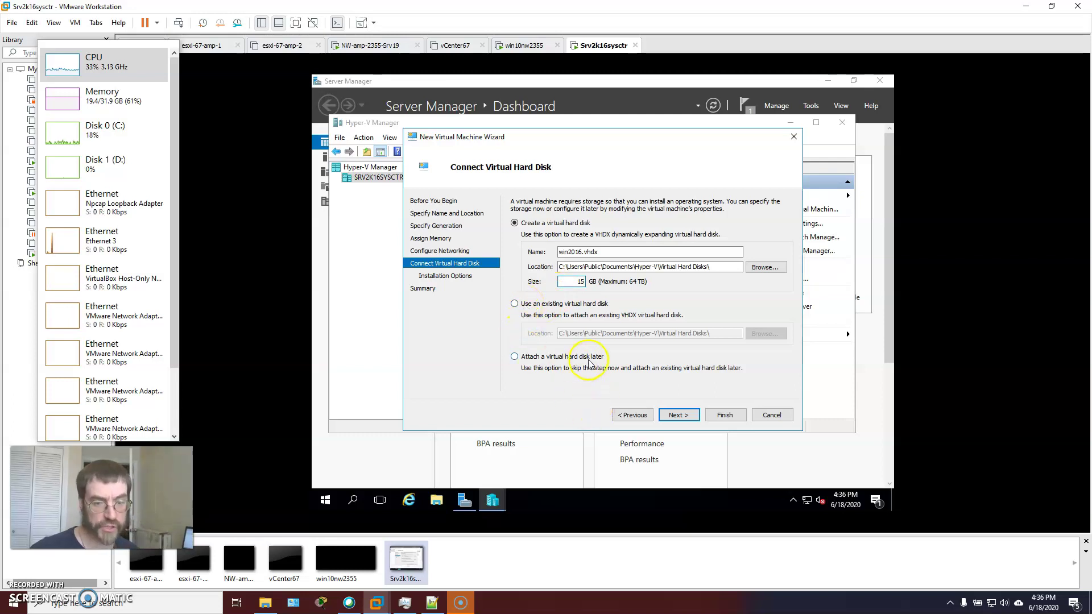
{"action": "left_click", "coordinate": [679, 415]}
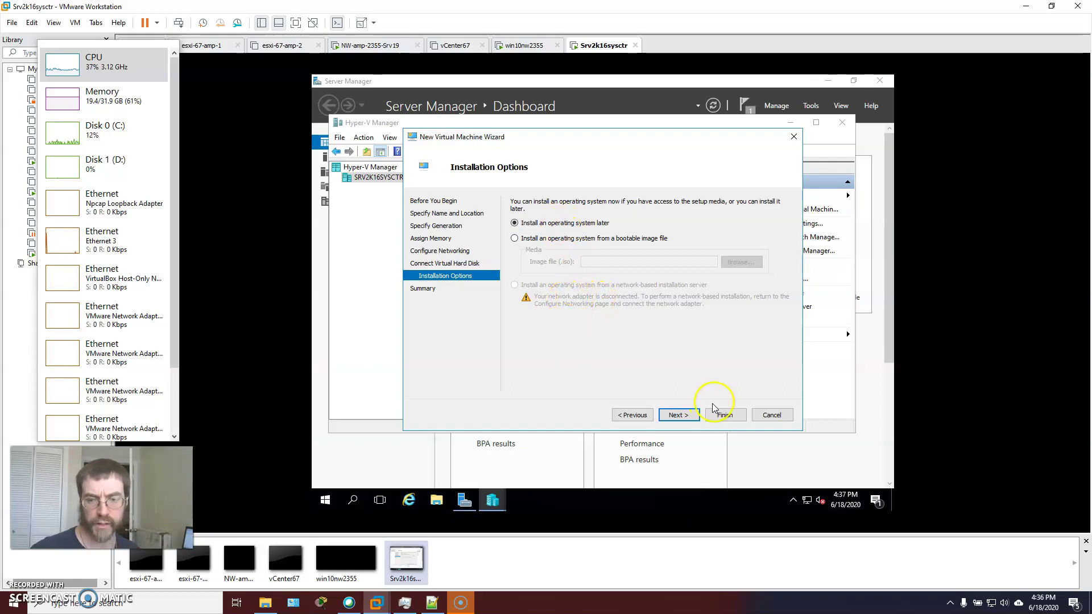
{"action": "left_click", "coordinate": [686, 416]}
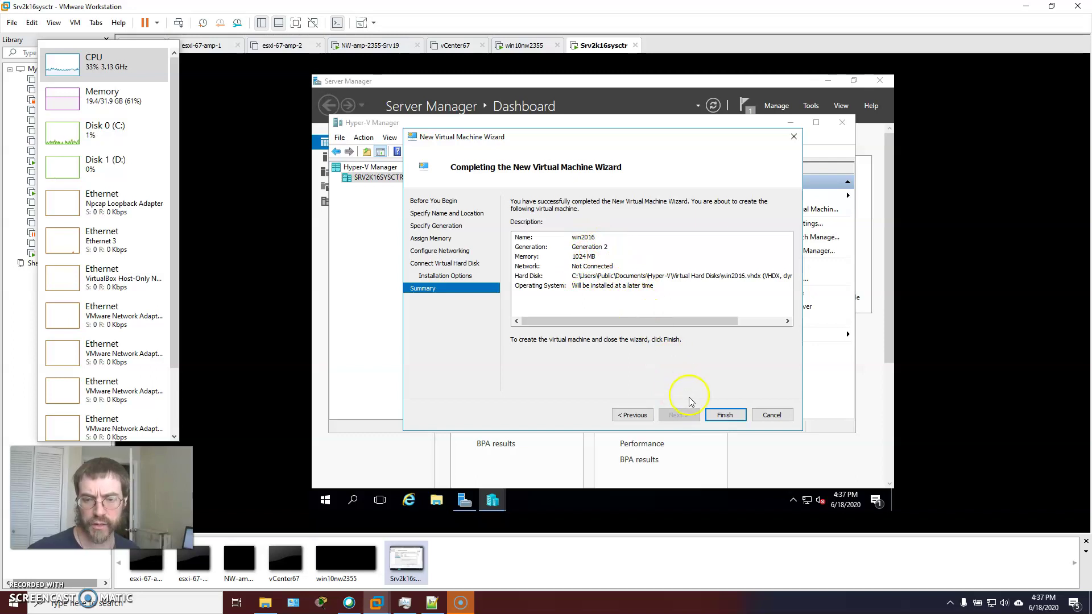
Finish the wizard, widen the centre pane, and select the new win2016 VM (Off, Generation 2)
{"action": "left_click", "coordinate": [724, 415]}
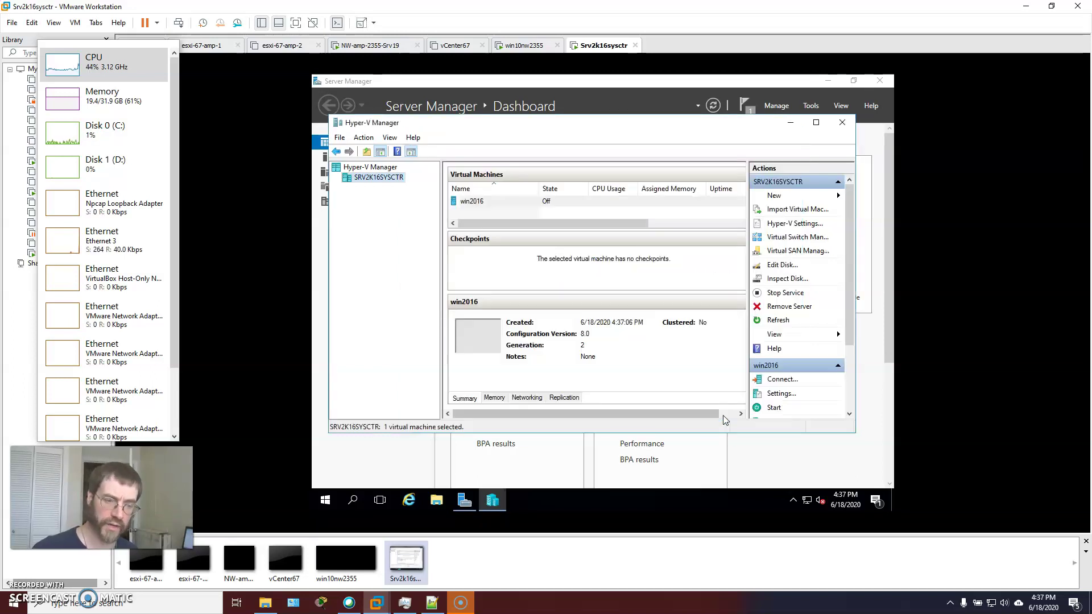
{"action": "left_click", "coordinate": [707, 415]}
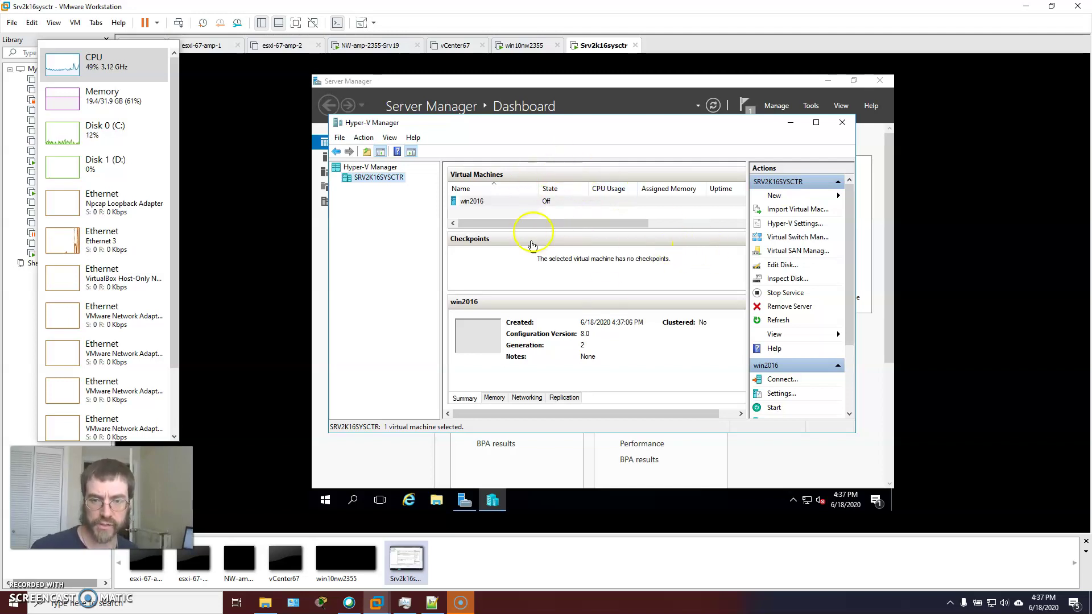
{"action": "left_click_drag", "start_coordinate": [444, 183], "coordinate": [412, 183]}
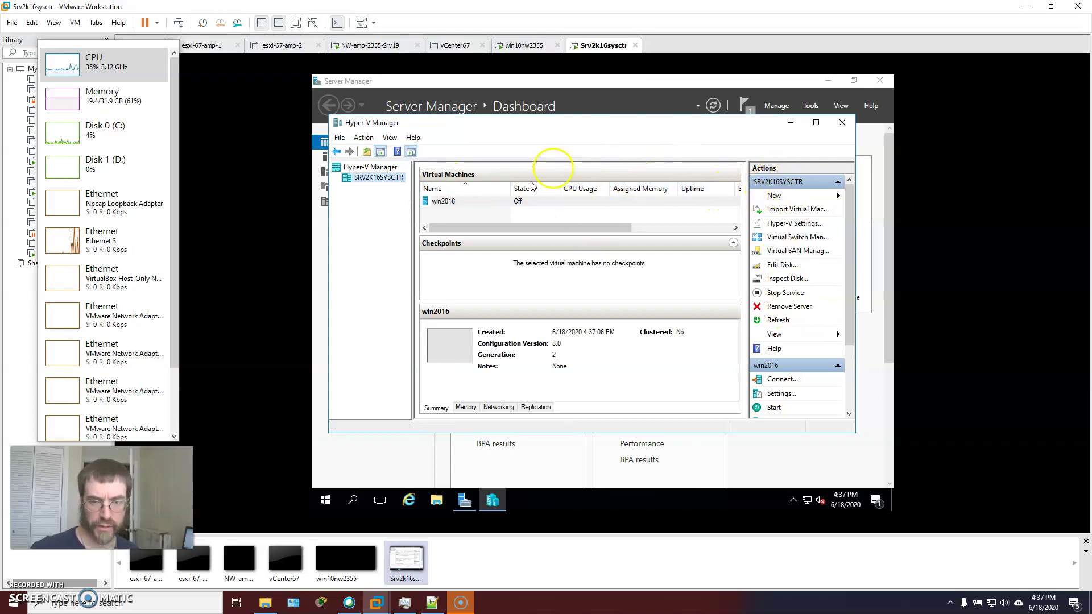
{"action": "left_click", "coordinate": [449, 202]}
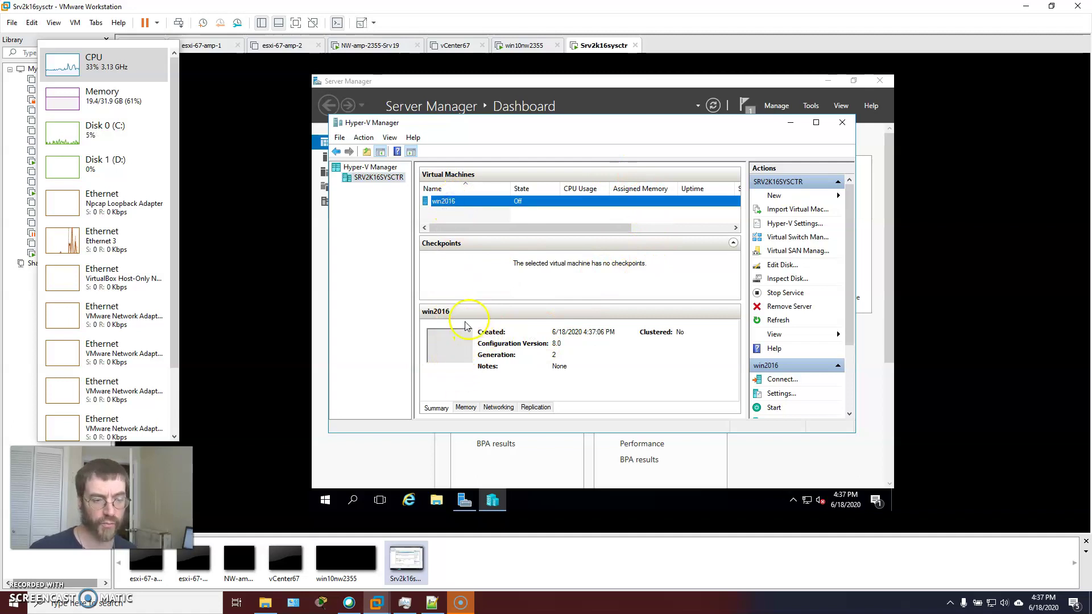